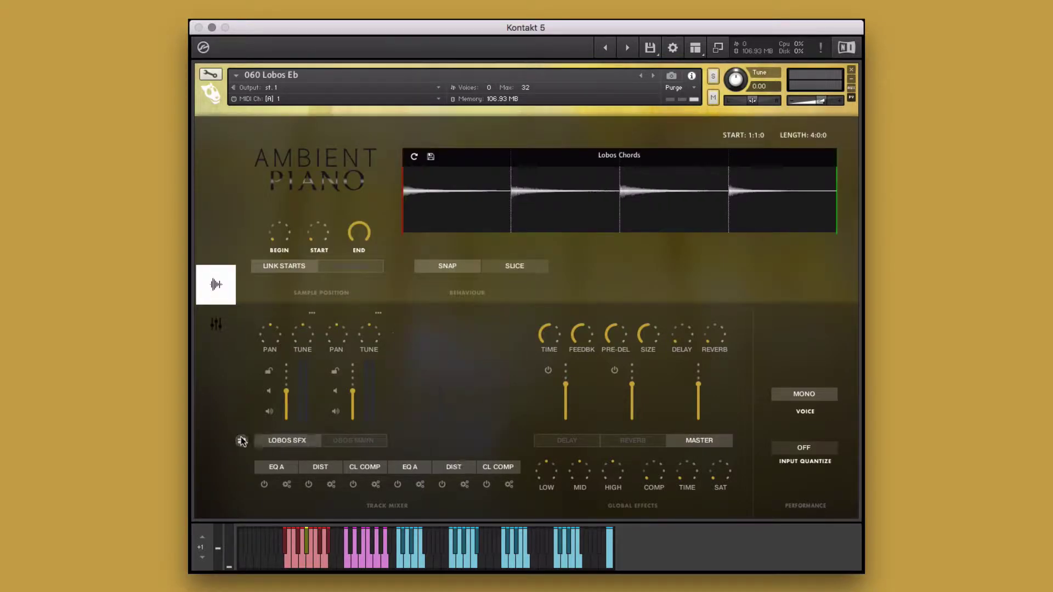
click(242, 440)
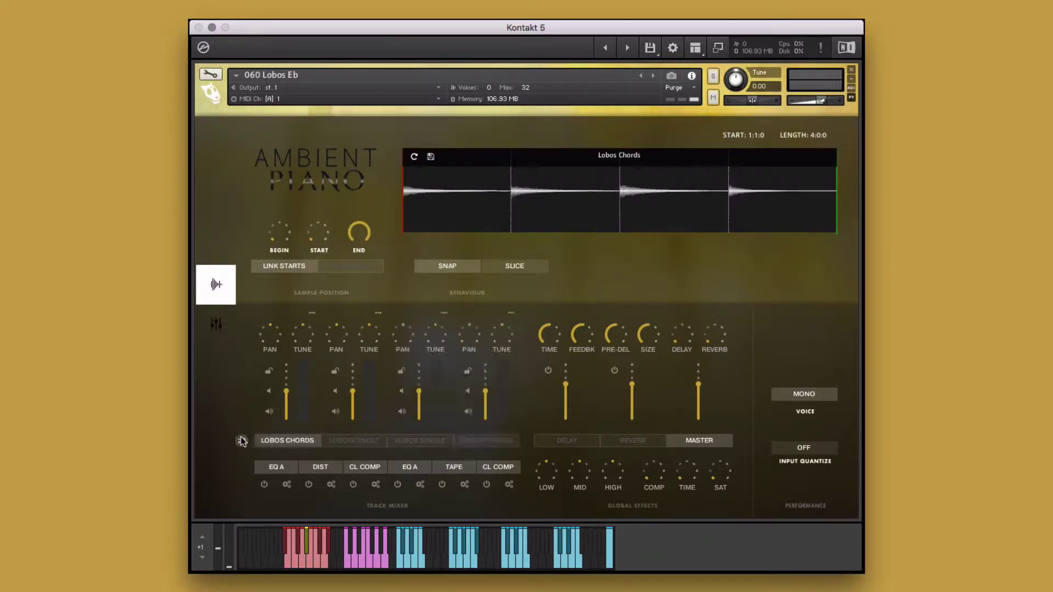
Step: Review the waveform, LOBOS PHRASES, delay, reverb and master pages, then move the sample start later
click(475, 440)
click(570, 440)
click(636, 440)
click(699, 440)
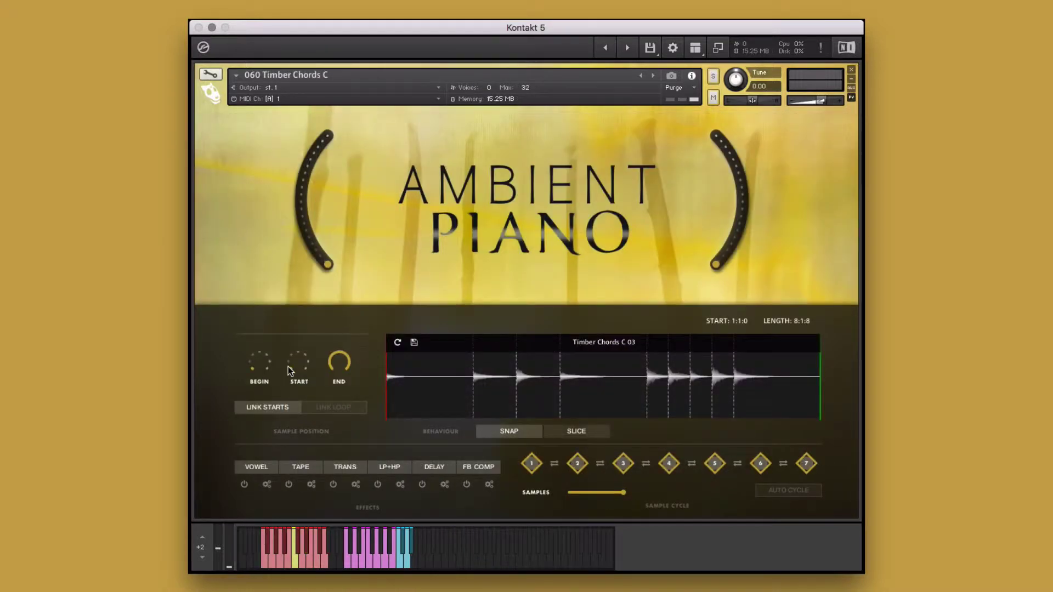
drag(289, 369, 288, 368)
Step: Replace the TAPE effect with AMP and the LP+HP effect with FLANGER
click(294, 464)
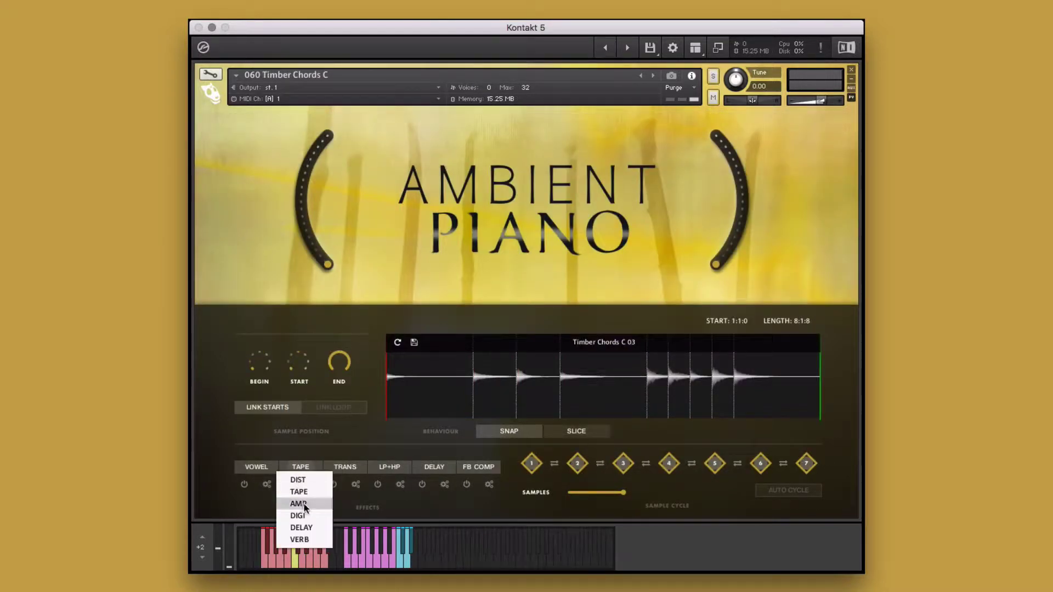
click(287, 487)
click(397, 467)
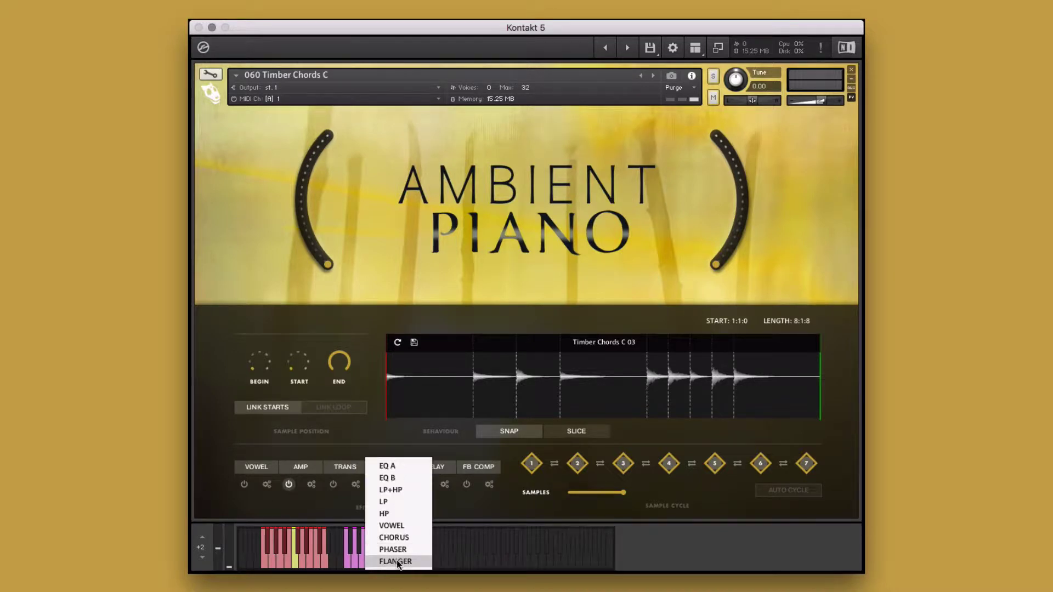
click(396, 560)
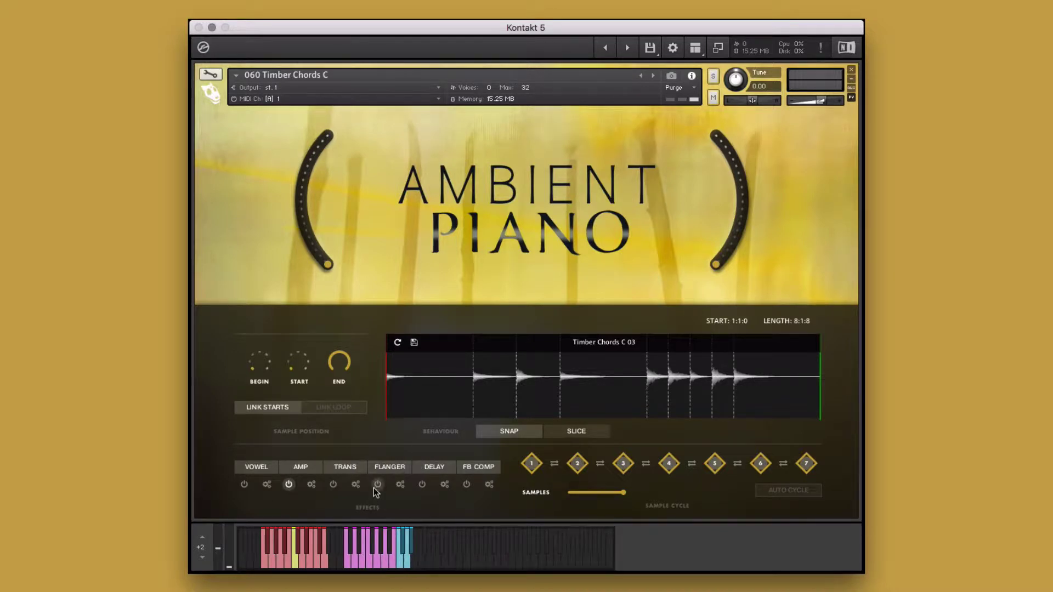
Step: Turn on auto cycle, set per-slice pan amounts, and bring up the slice edit options
click(775, 494)
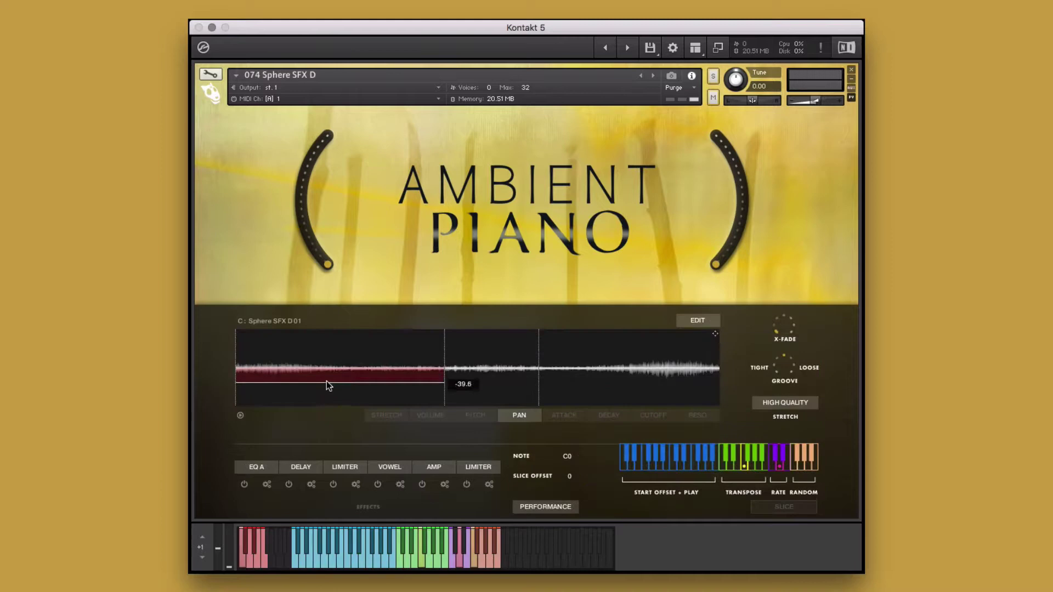
mouse_move(327, 380)
mouse_down()
mouse_move(481, 382)
mouse_move(482, 366)
mouse_move(595, 380)
mouse_up()
click(708, 317)
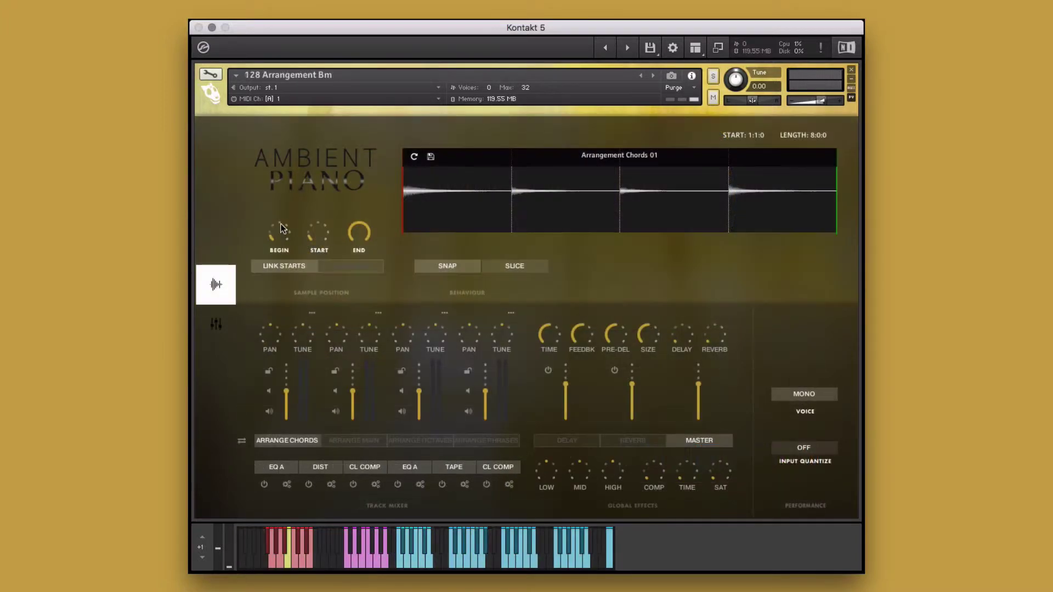
Step: Shorten the chord region to 2:0:0 and save it to Slot 3
drag(360, 231, 355, 255)
click(430, 157)
click(434, 205)
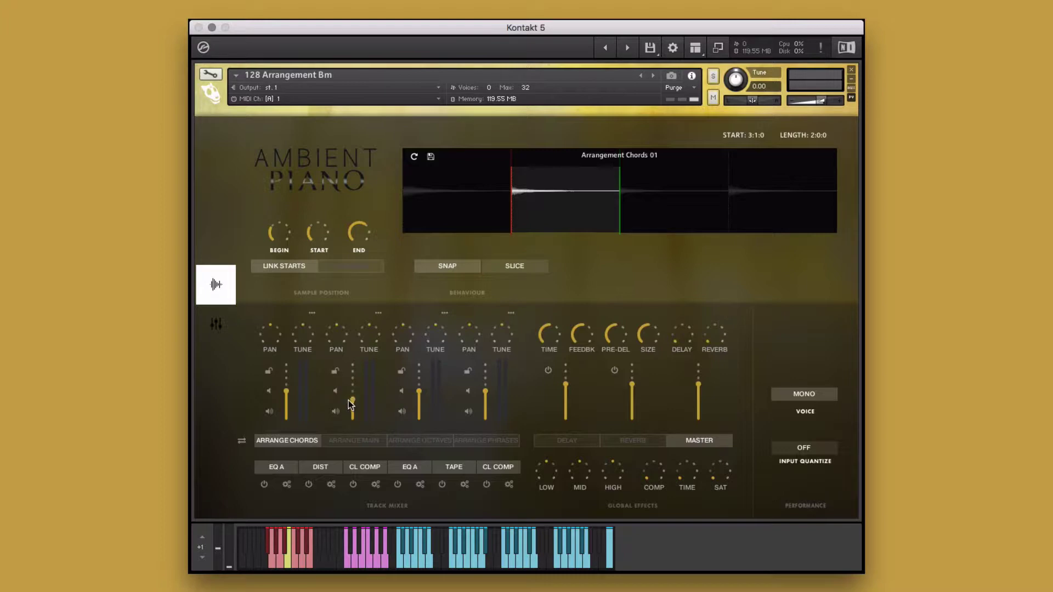
Step: Pan the second ARRANGE SFX channel to 24 R, then return to the arrangement channels
click(241, 442)
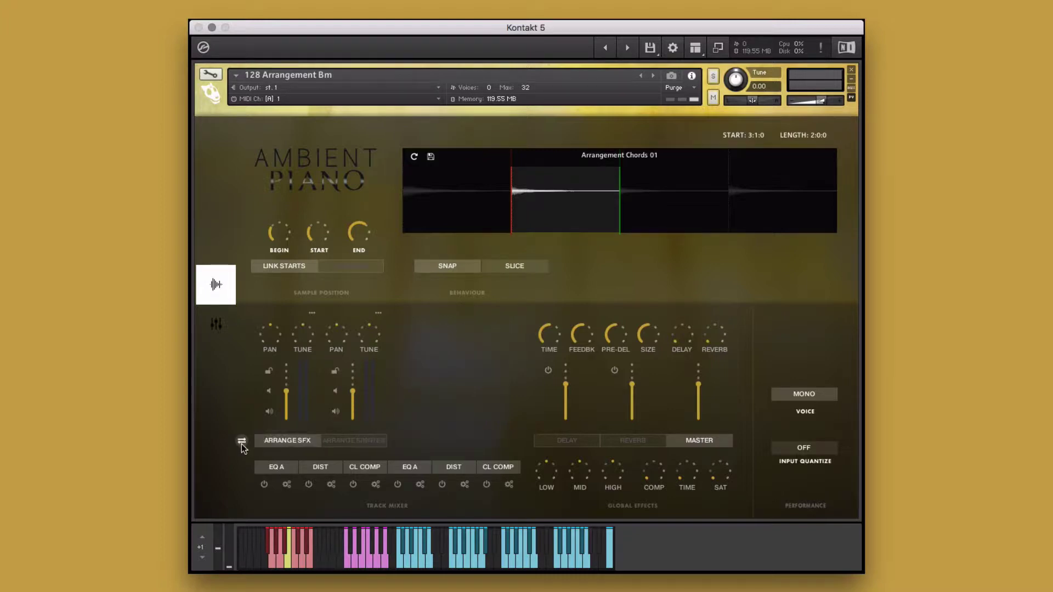
drag(336, 334, 333, 321)
click(242, 441)
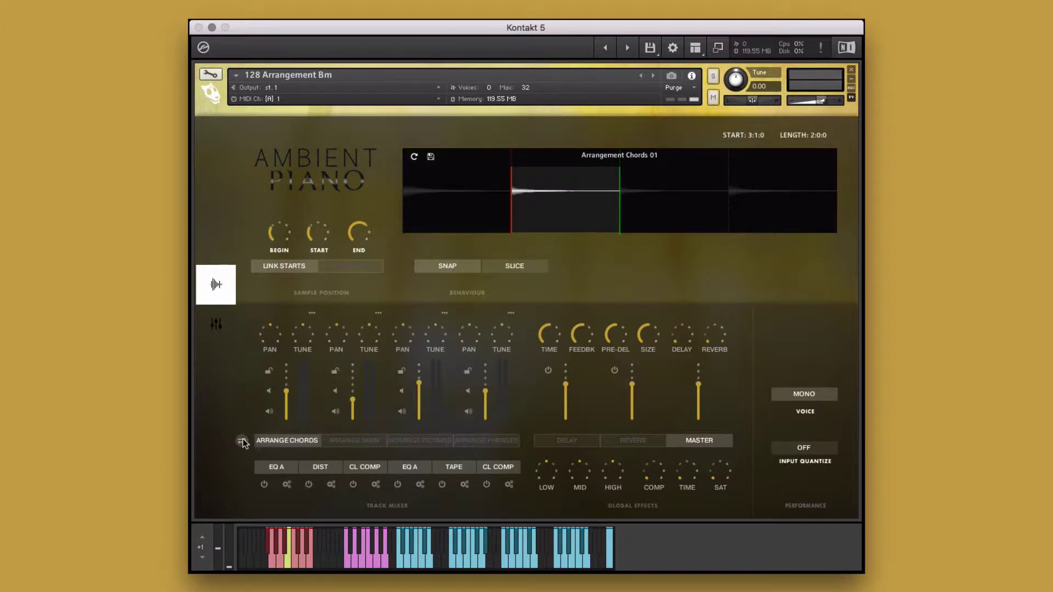
Step: Change the third effect to AN COMP and the sixth effect to LIMITER
click(345, 470)
click(353, 487)
click(492, 474)
click(499, 529)
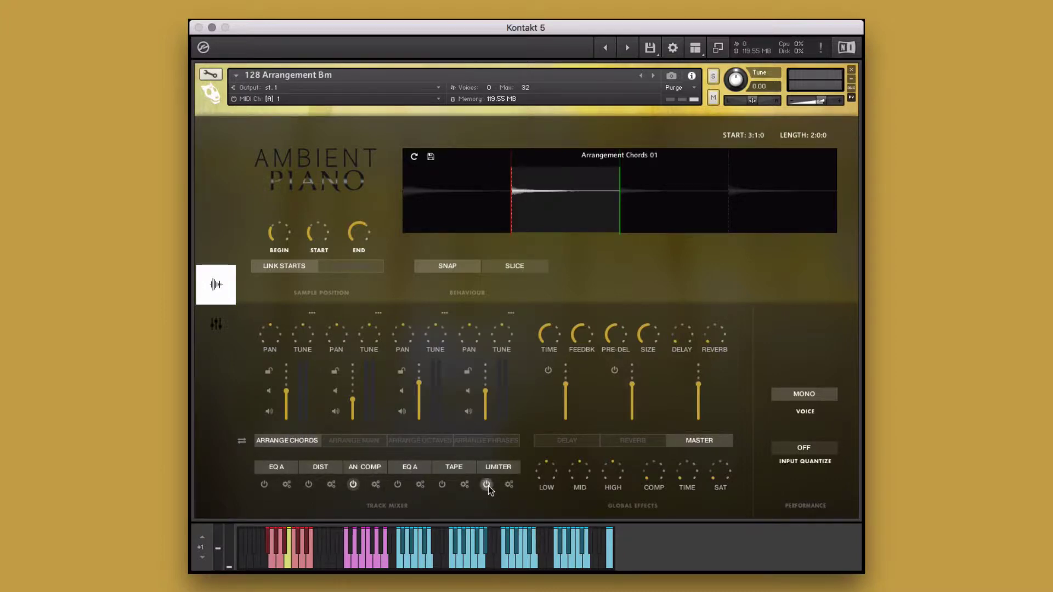
Step: Raise the compression macro to 39% and the tape saturation slightly
click(234, 325)
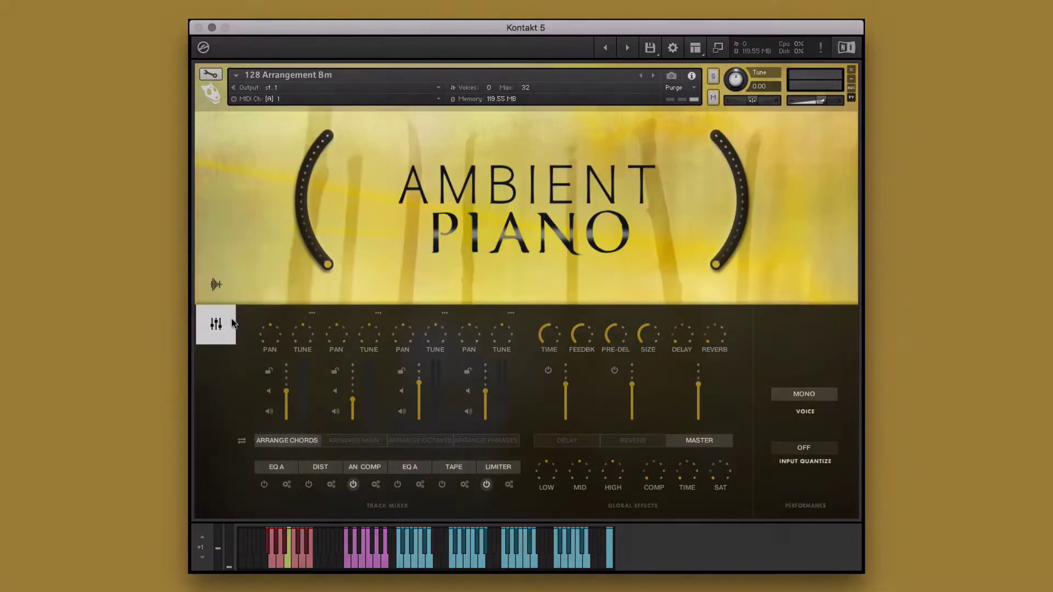
drag(324, 263, 291, 200)
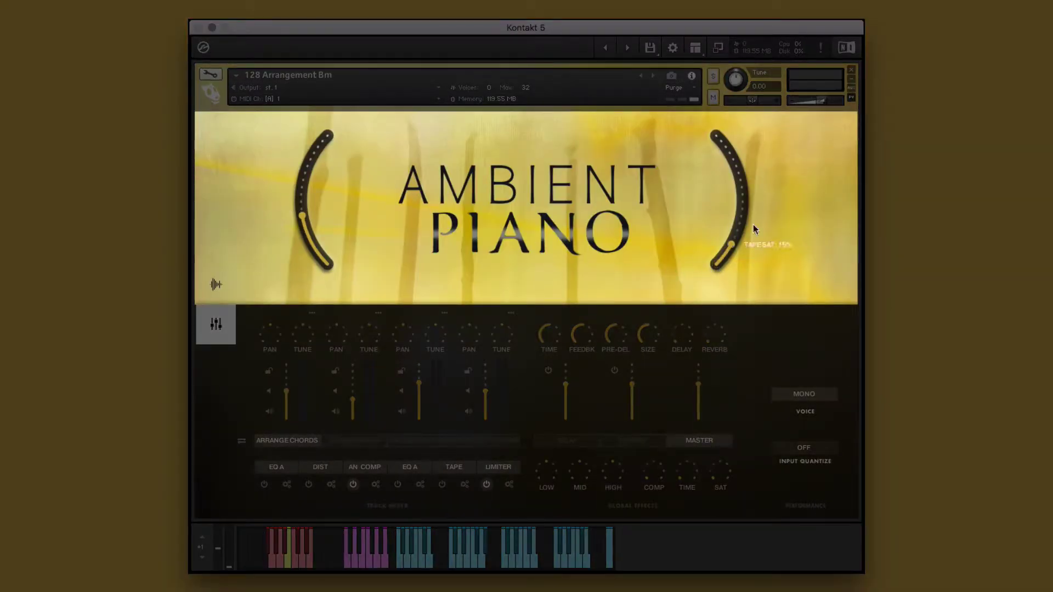
drag(756, 225, 755, 222)
Step: Set slicing to 1/4 with linked loop, move the loop start later, tune a channel to -2.00
click(217, 284)
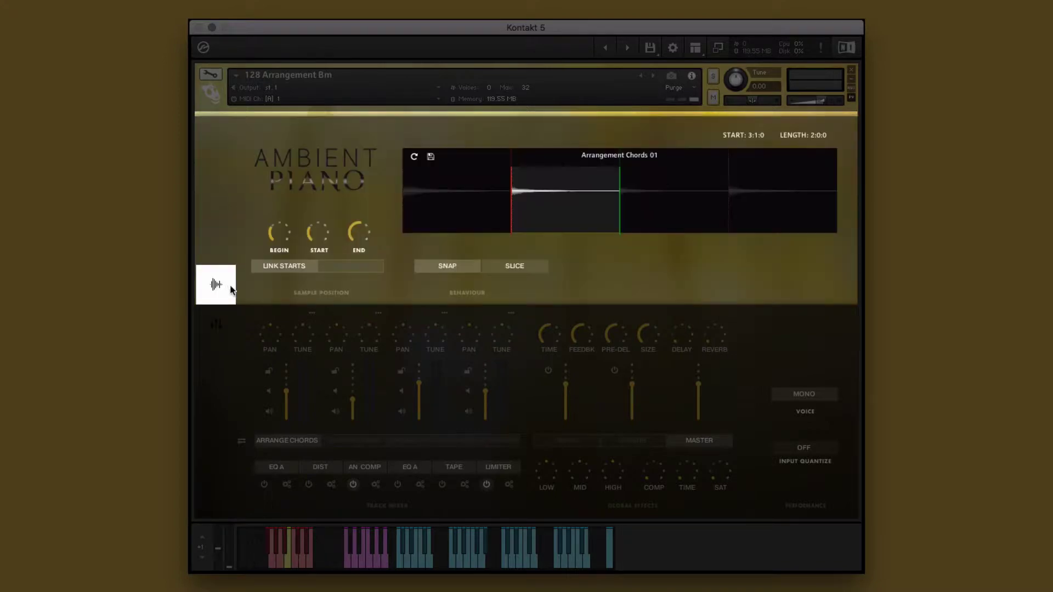
click(509, 266)
click(508, 315)
click(349, 266)
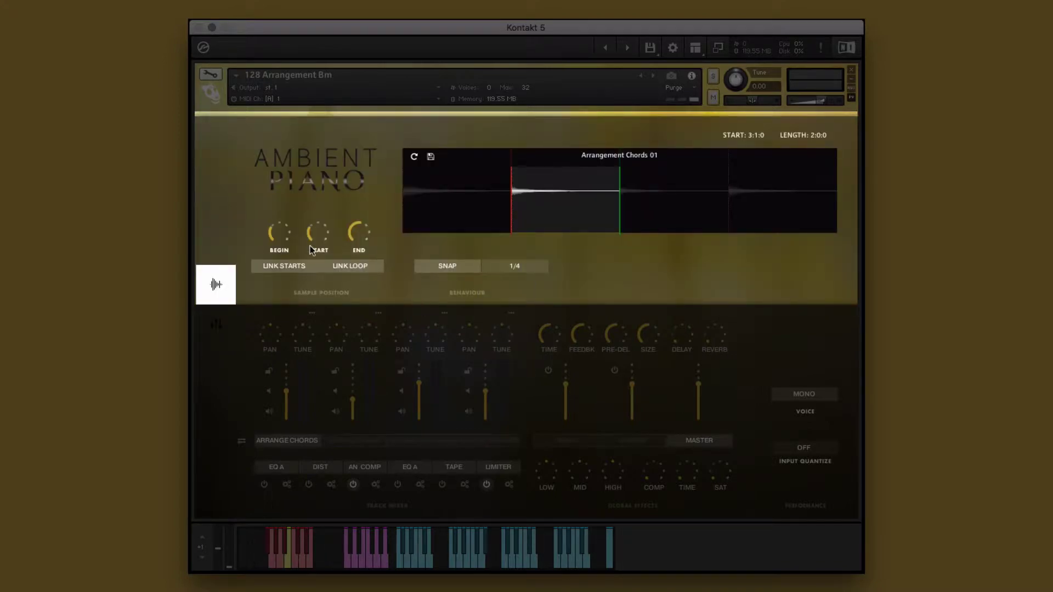
drag(310, 236, 311, 209)
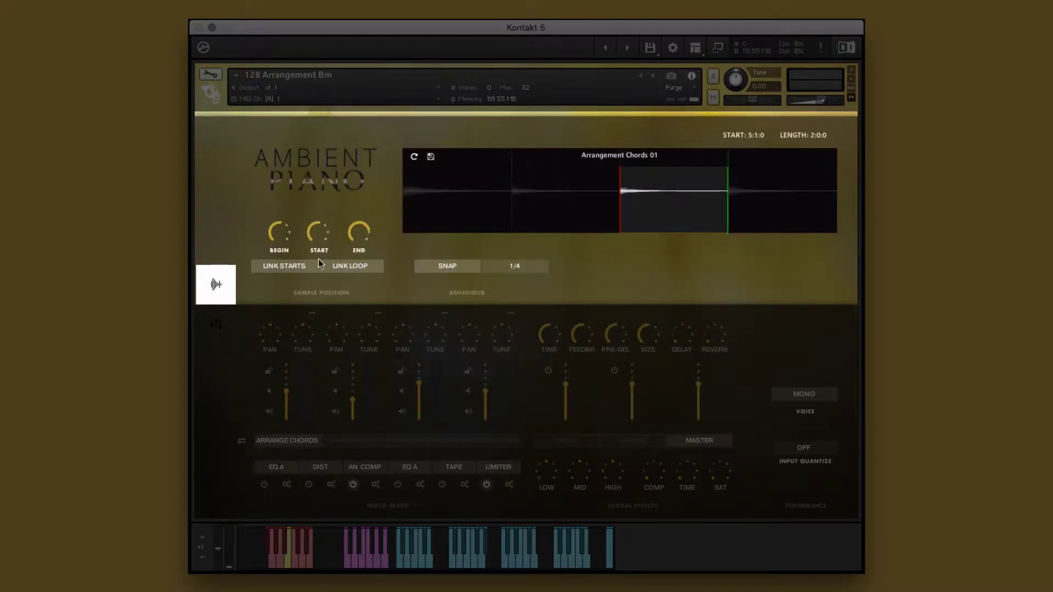
click(368, 338)
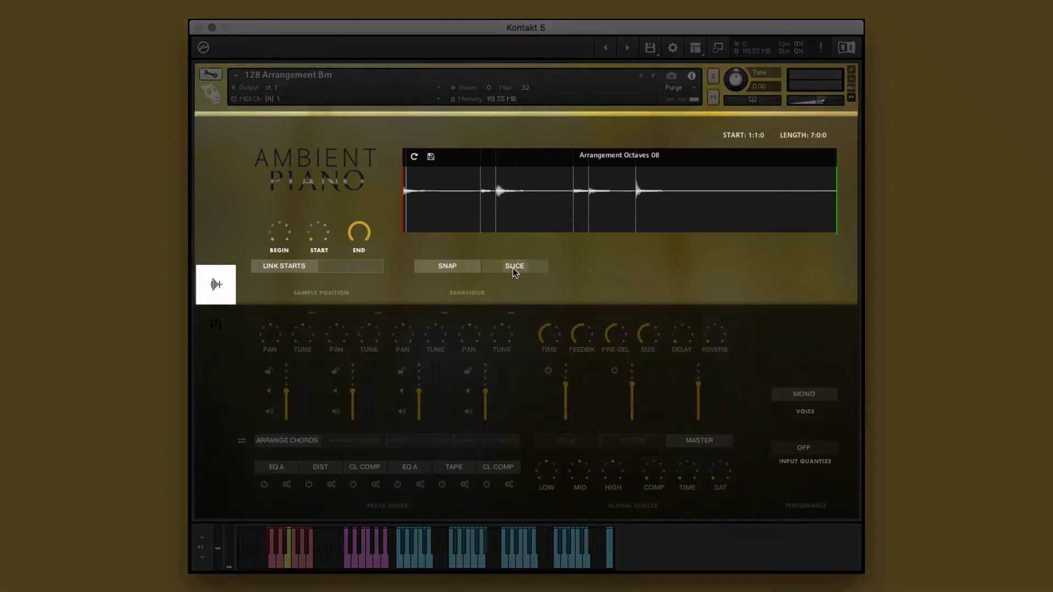
Step: Switch slicing to 1/1, trim the octave phrase to 4:0:0, and store it in Slot 3
click(513, 269)
click(511, 281)
drag(360, 237, 352, 257)
click(430, 157)
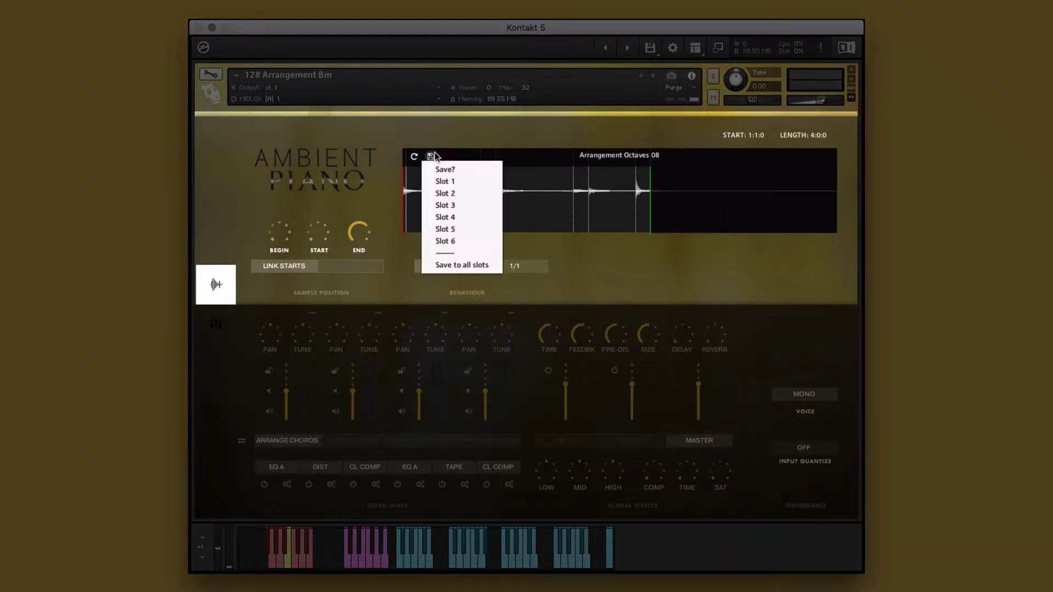
click(429, 206)
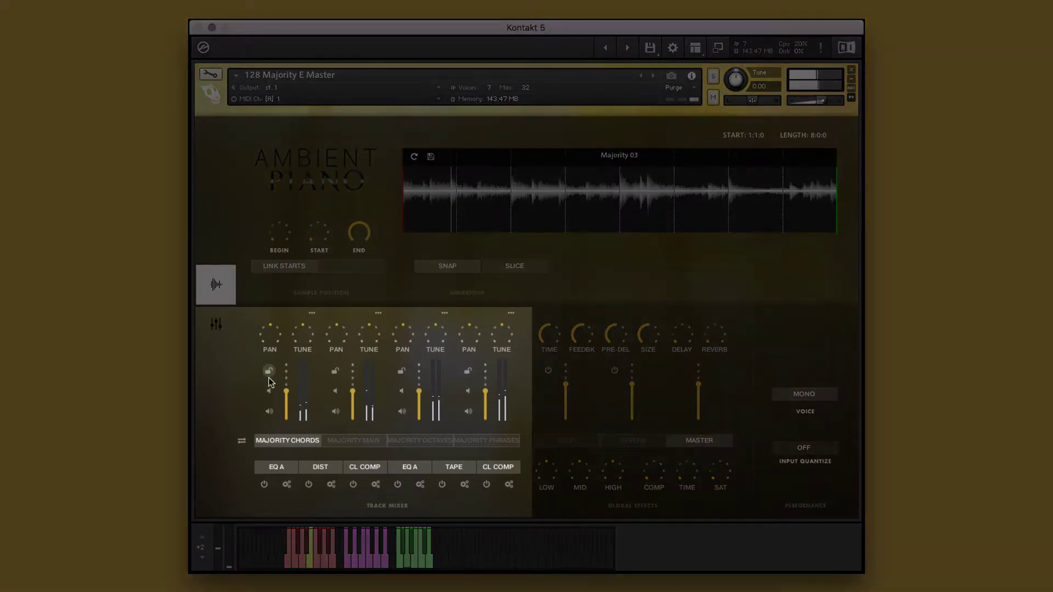
Step: Set the fifth effect slot of the MAJORITY SINGLES track to DELAY
click(242, 440)
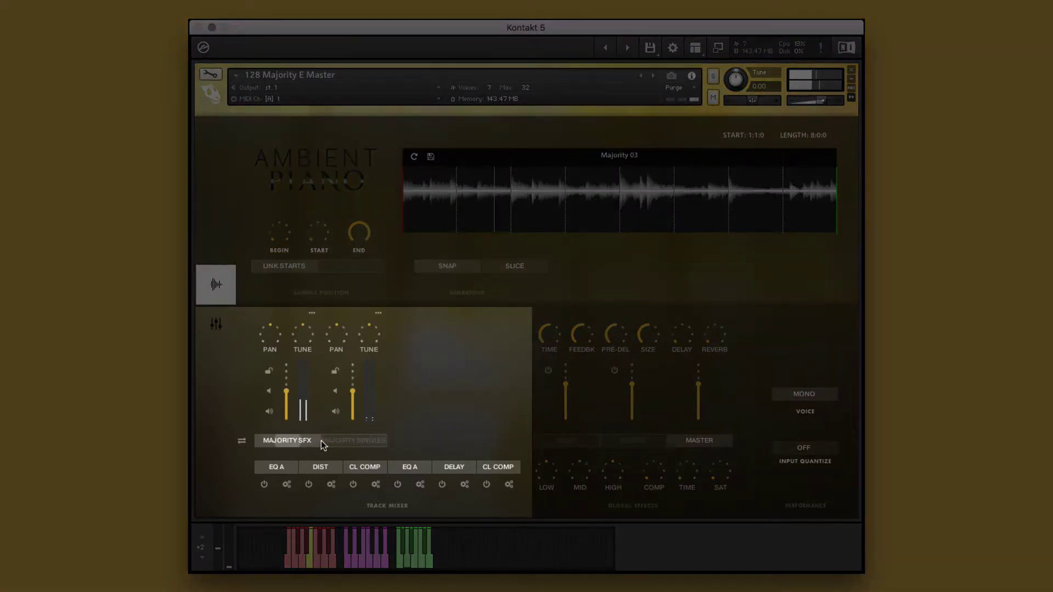
click(348, 440)
click(453, 466)
click(447, 508)
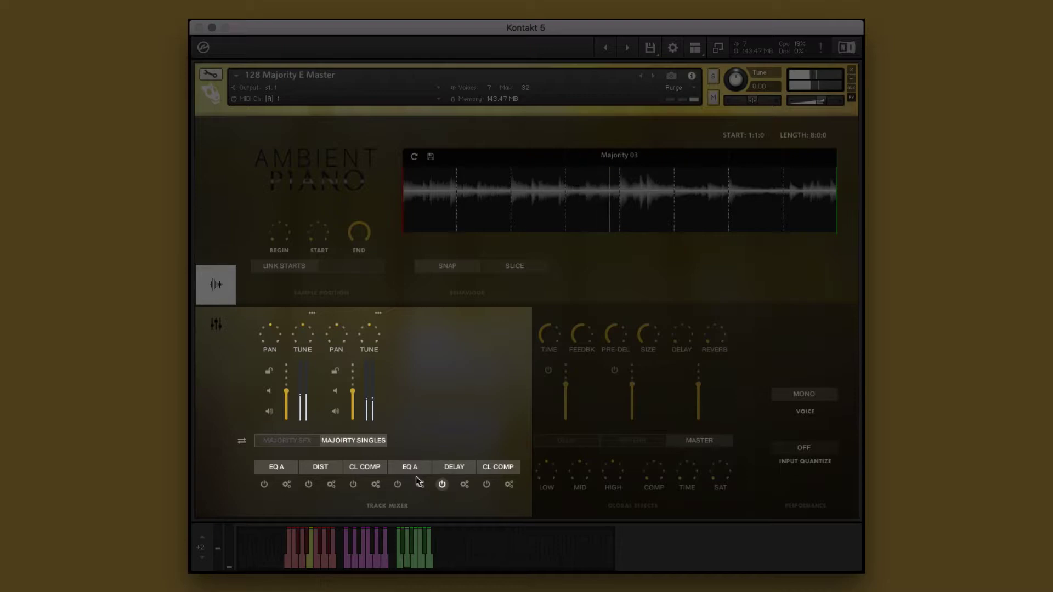
Step: Solo the second track to audition the DELAY settings, un-solo it, and return to the Majority channels
click(333, 412)
click(463, 485)
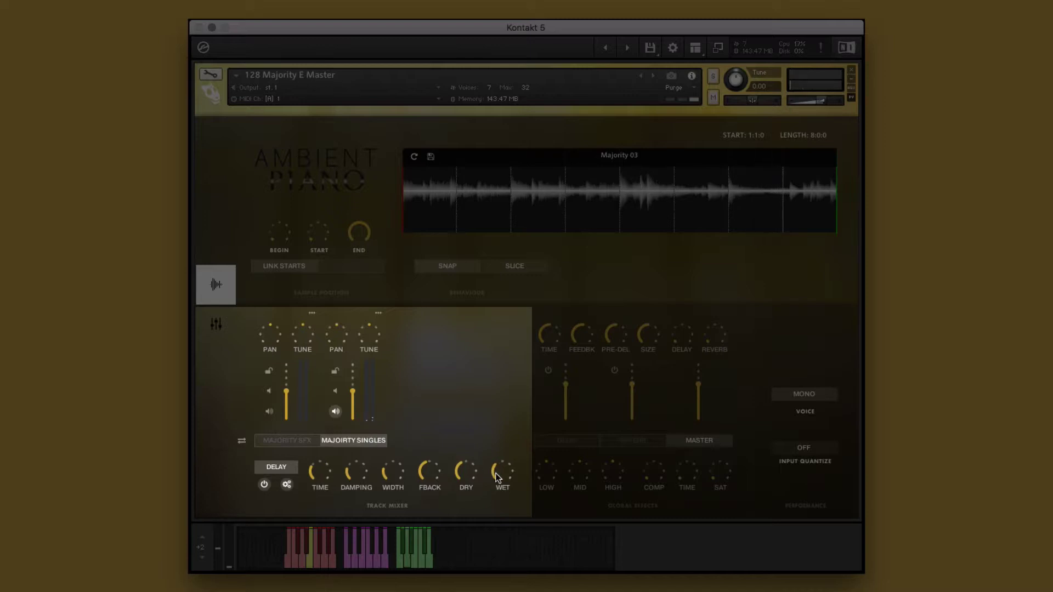
click(286, 484)
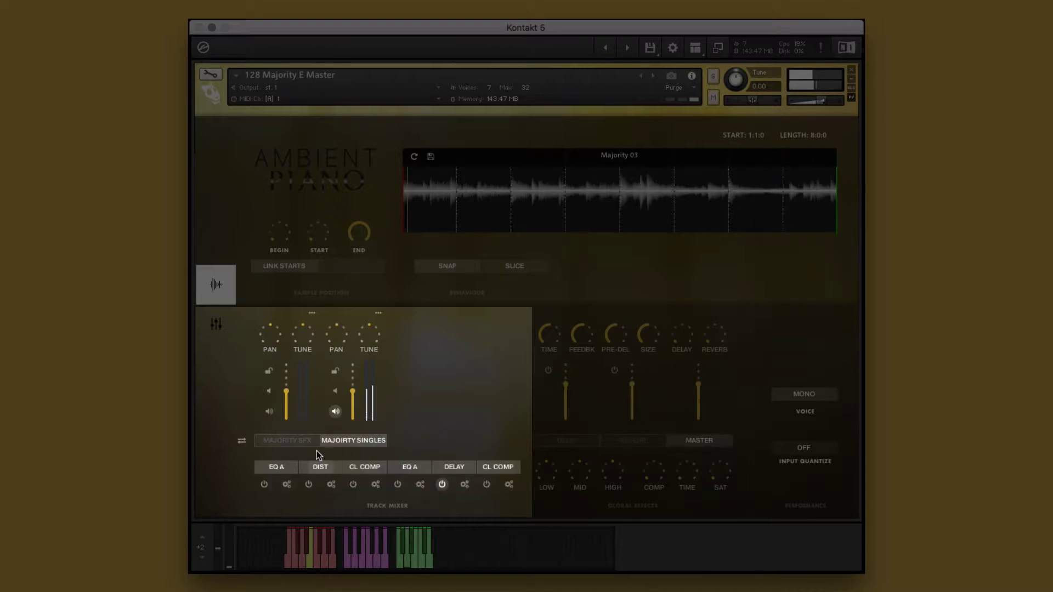
click(336, 411)
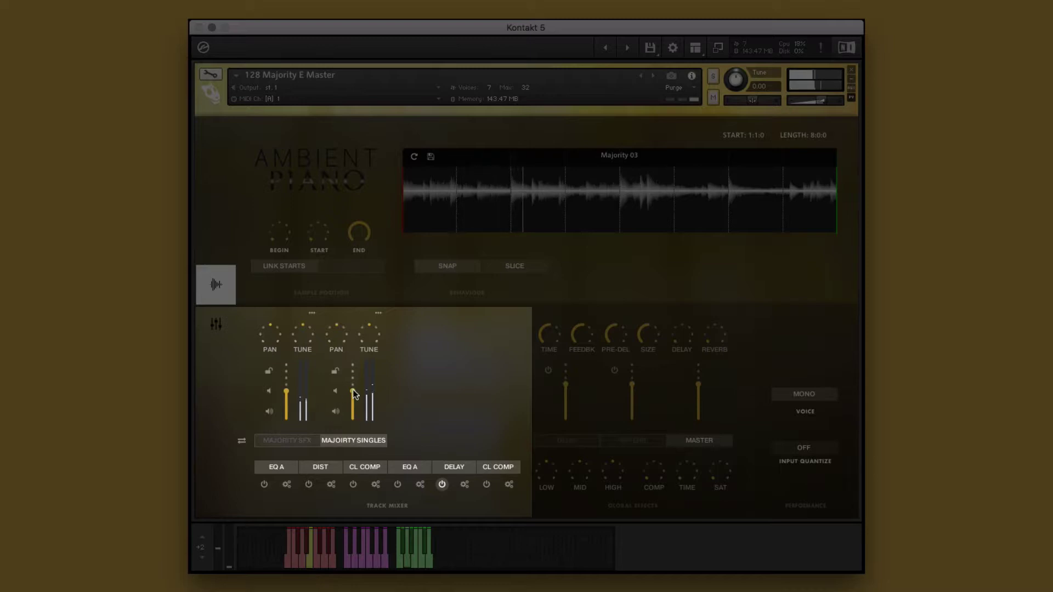
click(241, 440)
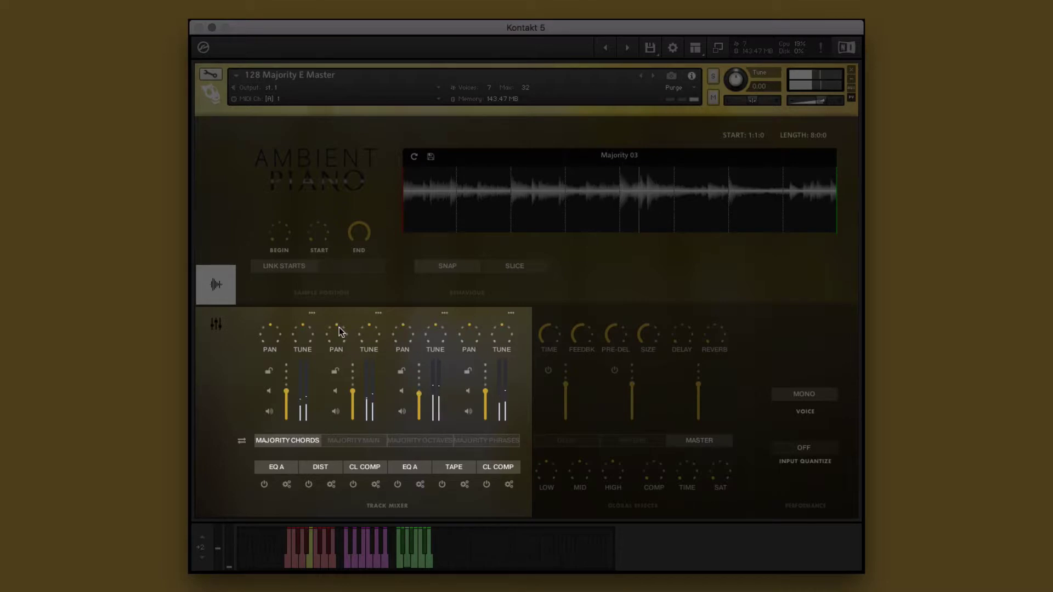
mouse_move(340, 334)
mouse_move(468, 331)
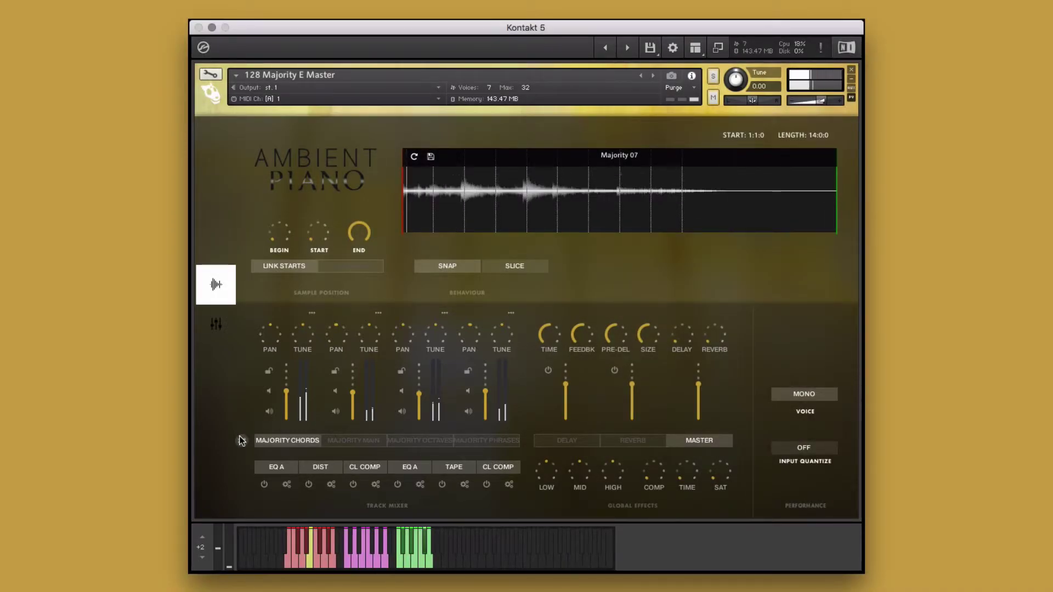
Step: Lower the compression macro to 22% and ease the tape saturation down slightly
click(222, 324)
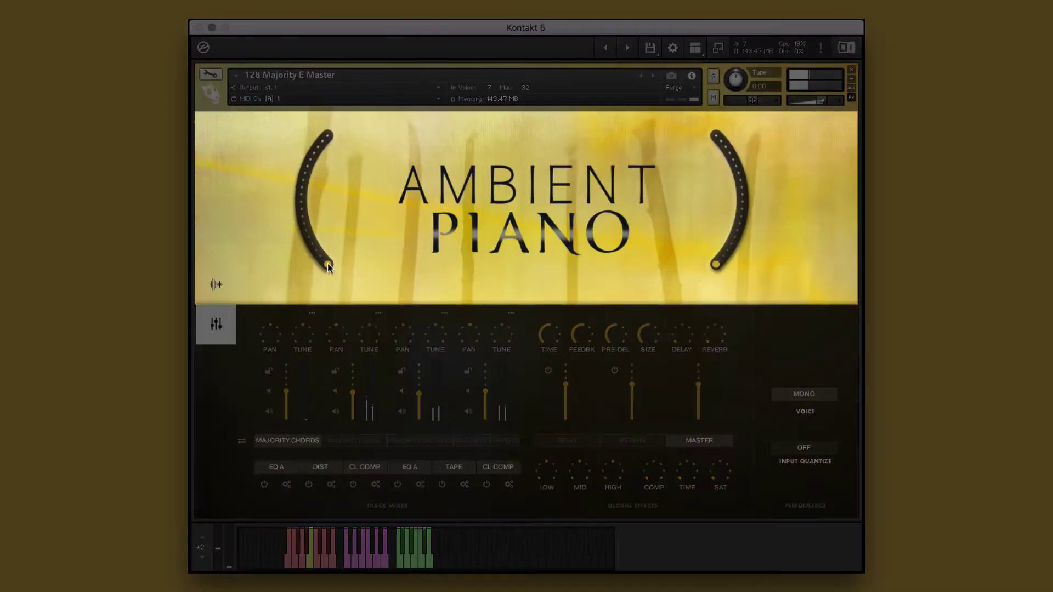
drag(288, 210, 292, 227)
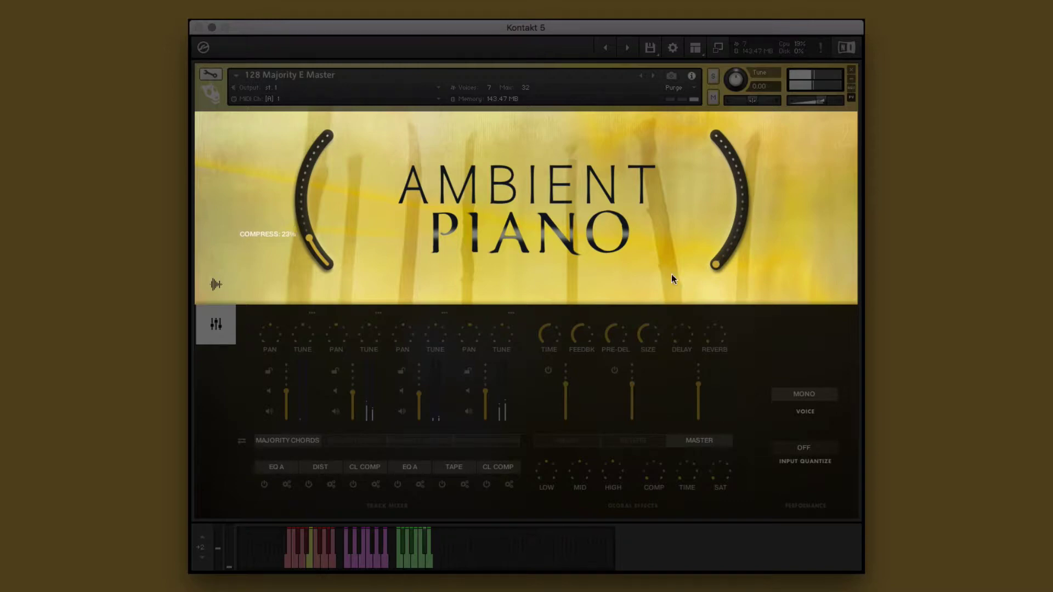
mouse_move(766, 202)
mouse_down()
mouse_move(762, 189)
mouse_move(762, 216)
mouse_up()
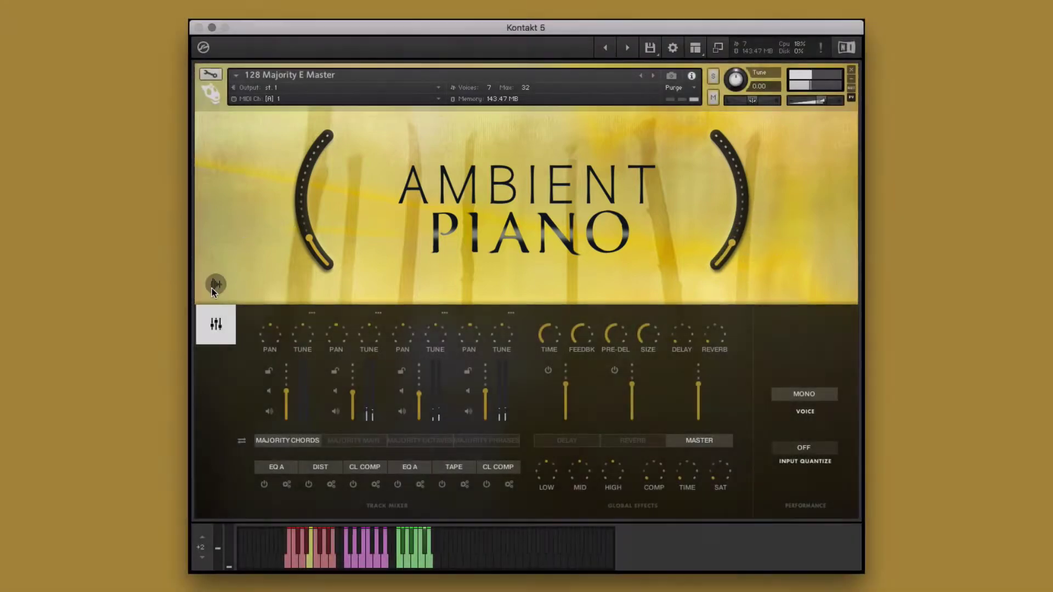
click(215, 285)
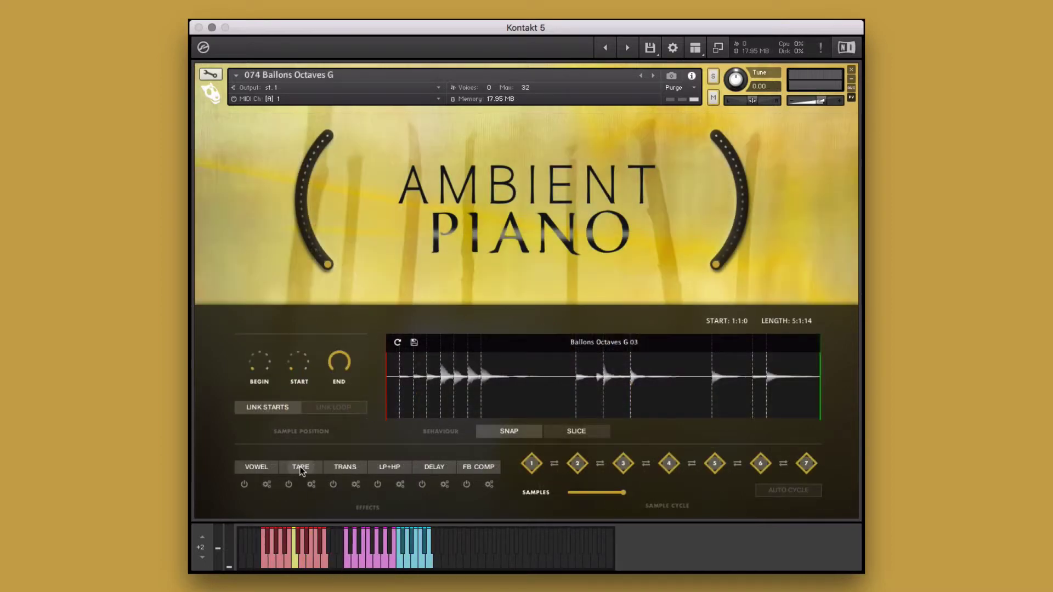
Step: Replace TAPE with AMP in slot 2 and LP+HP with VOWEL in slot 4
click(301, 471)
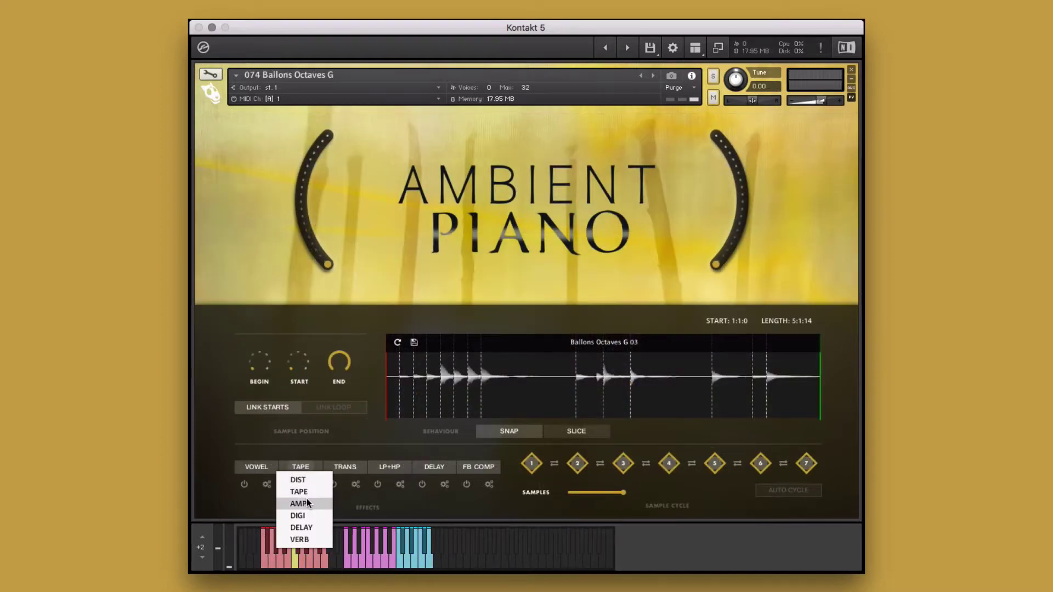
click(307, 500)
click(399, 469)
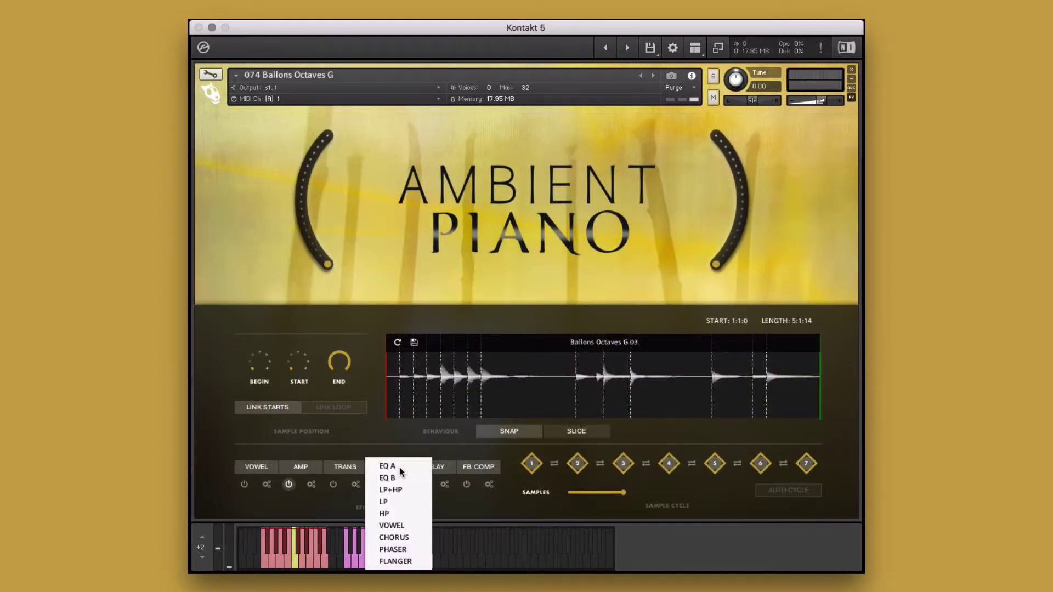
click(387, 524)
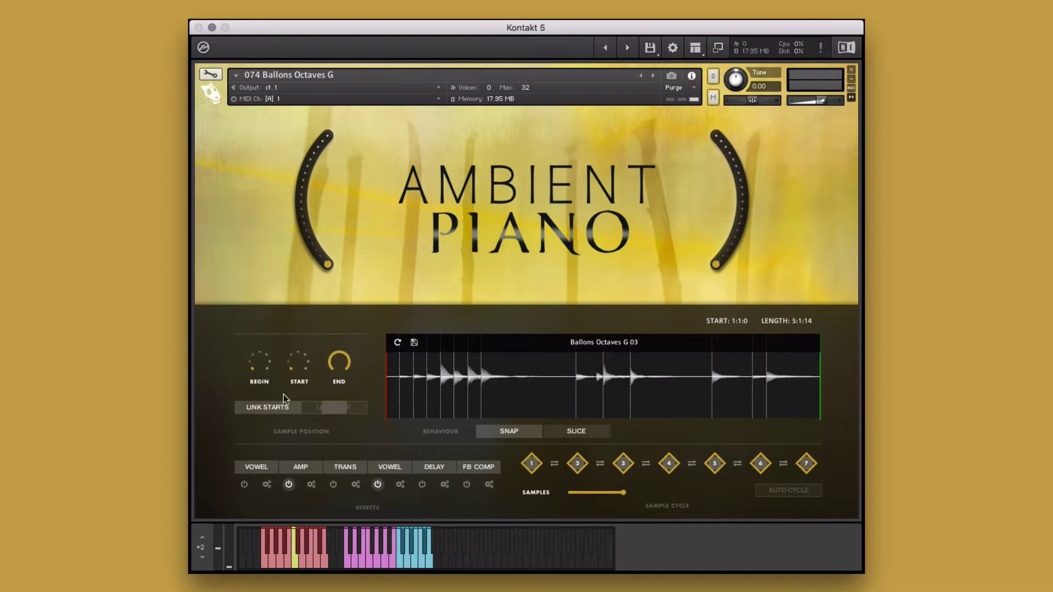
Step: Trim the sample start and end, save the region to a slot, and cycle only four samples
drag(254, 369, 248, 341)
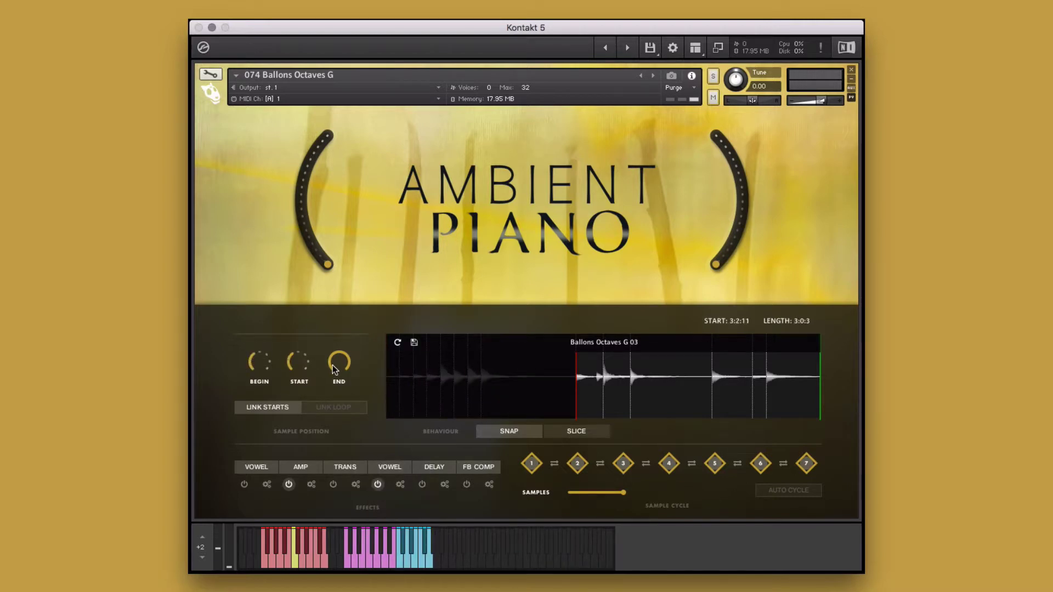
drag(333, 373, 329, 392)
click(415, 342)
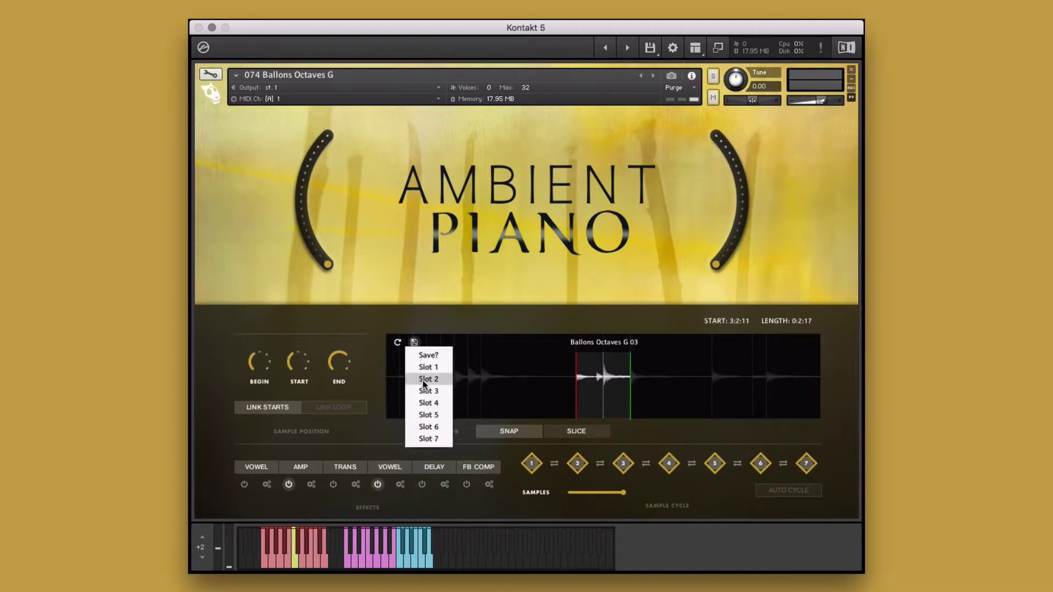
click(423, 402)
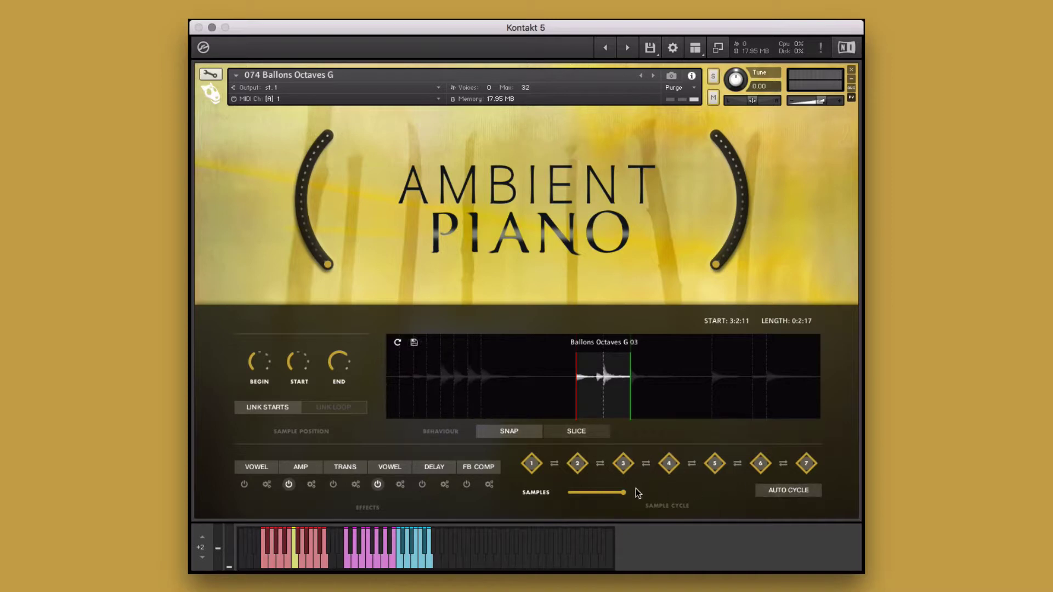
drag(622, 493, 586, 497)
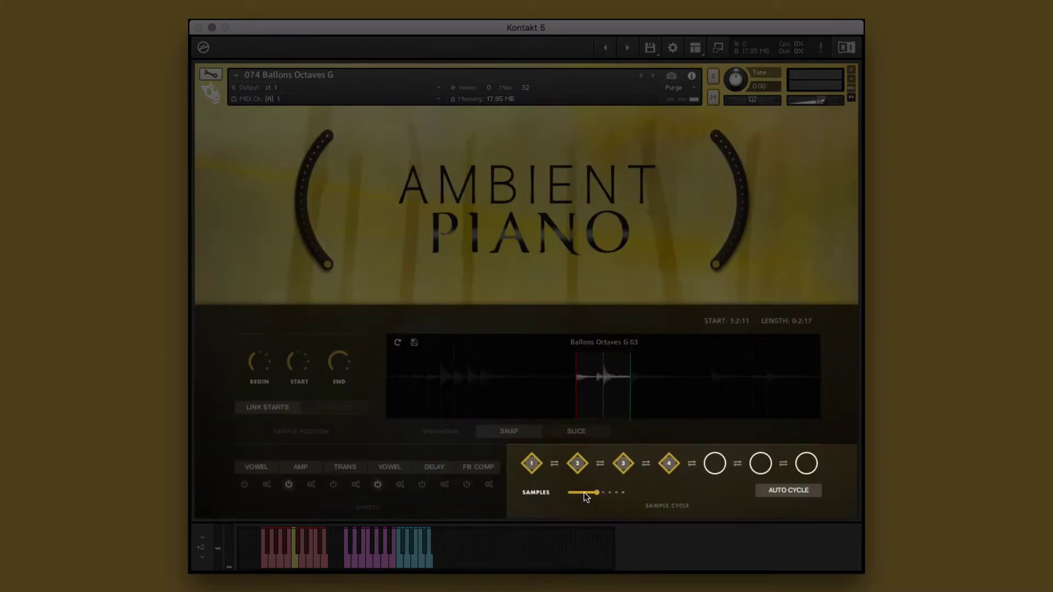
Step: Enable AUTO CYCLE so each note plays the next saved slot
click(788, 490)
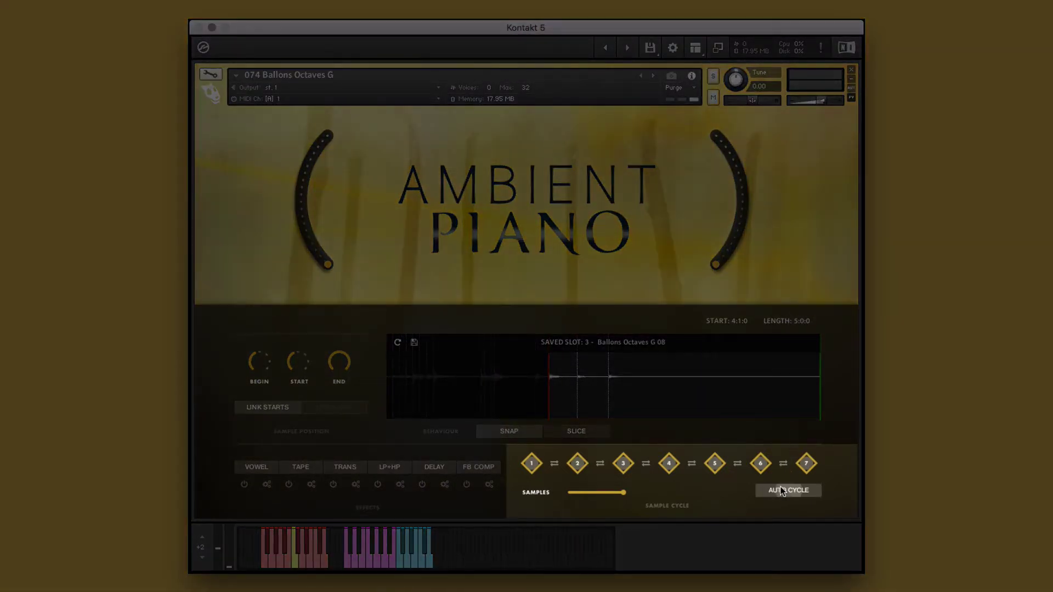
Step: Reduce the sample cycle to fewer saved slots
drag(621, 491, 572, 492)
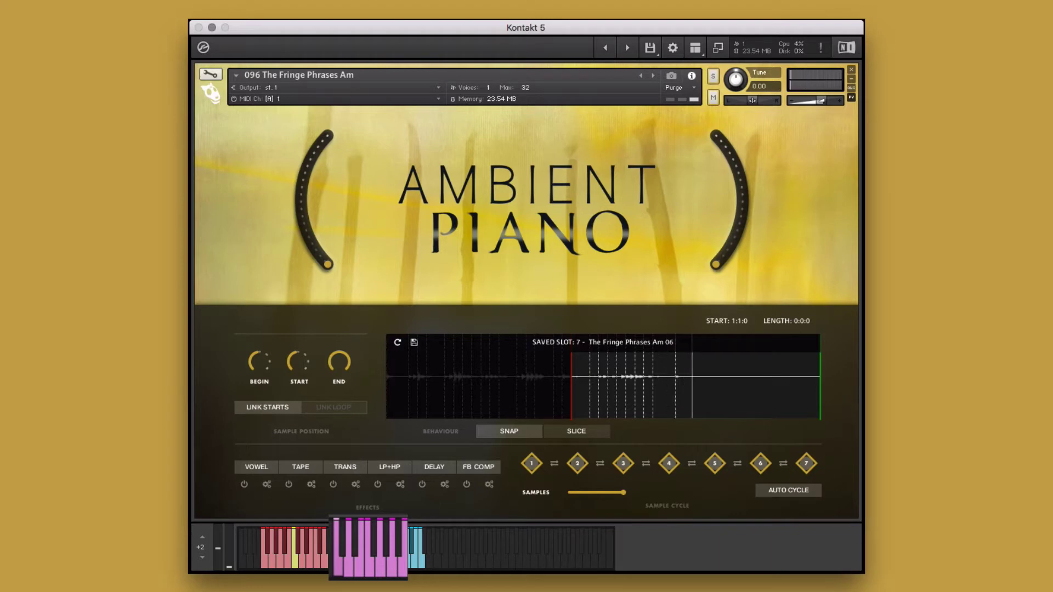
Step: Turn AUTO CYCLE off
click(795, 490)
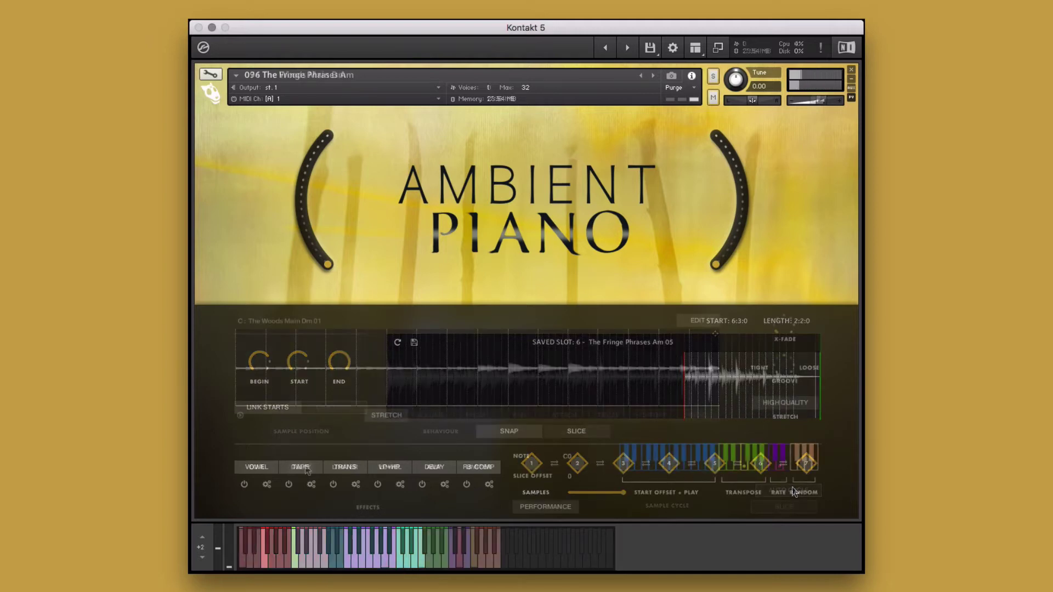
Step: Keep AMP in the second effect slot and replace VOWEL with PHASER in the fourth
click(307, 470)
click(307, 496)
click(390, 466)
click(398, 548)
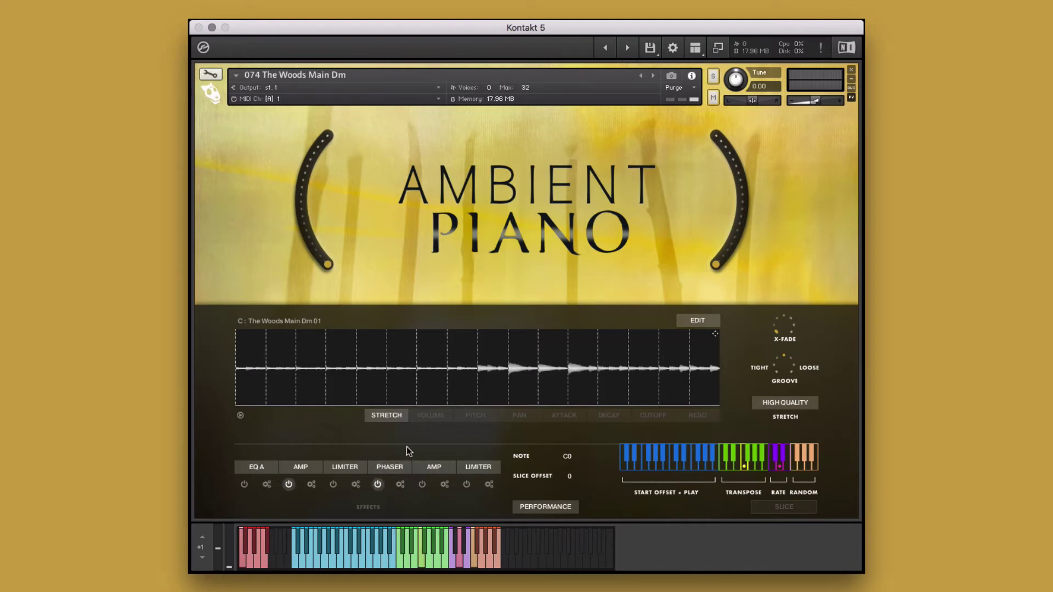
Step: Lower slice 8 and raise slice 10 in pitch; add attacks to slices 10, 13 (37.9%), 15 (25%), 16
click(475, 415)
mouse_move(427, 373)
mouse_down()
mouse_move(463, 388)
mouse_move(492, 373)
mouse_move(588, 376)
mouse_up()
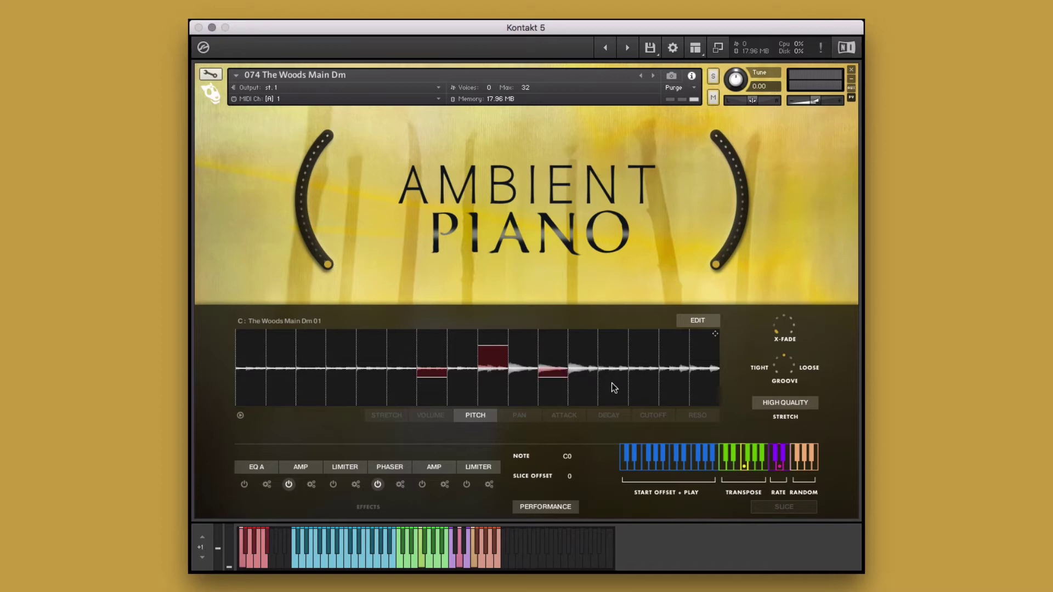
click(564, 415)
click(524, 391)
click(607, 377)
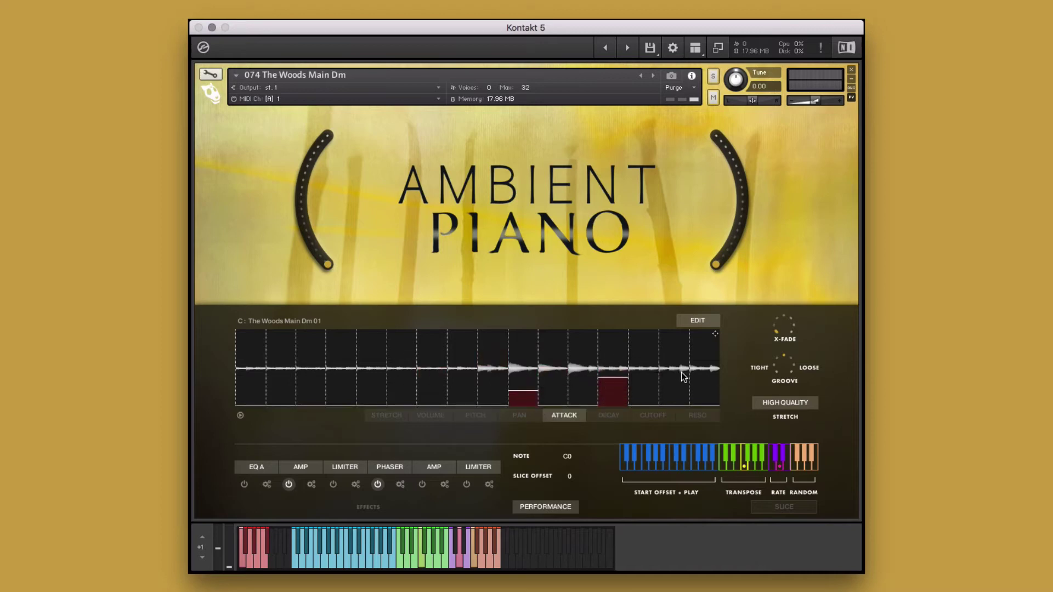
click(677, 404)
click(698, 387)
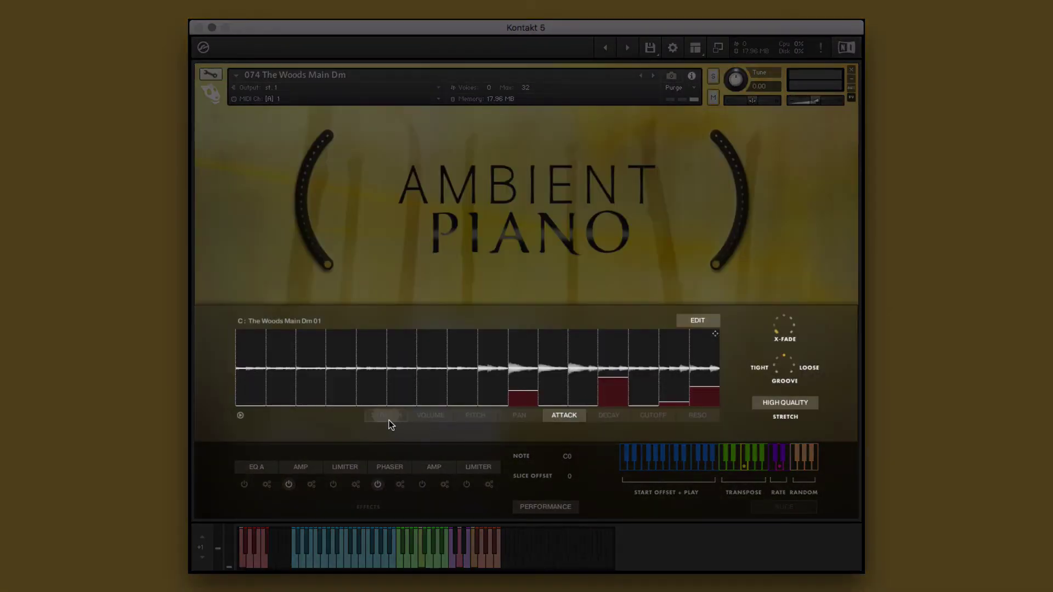
Step: Browse the stretch, volume, pitch, pan, attack, decay, cutoff and resonance slice tabs, then the slice modes
click(389, 420)
click(431, 419)
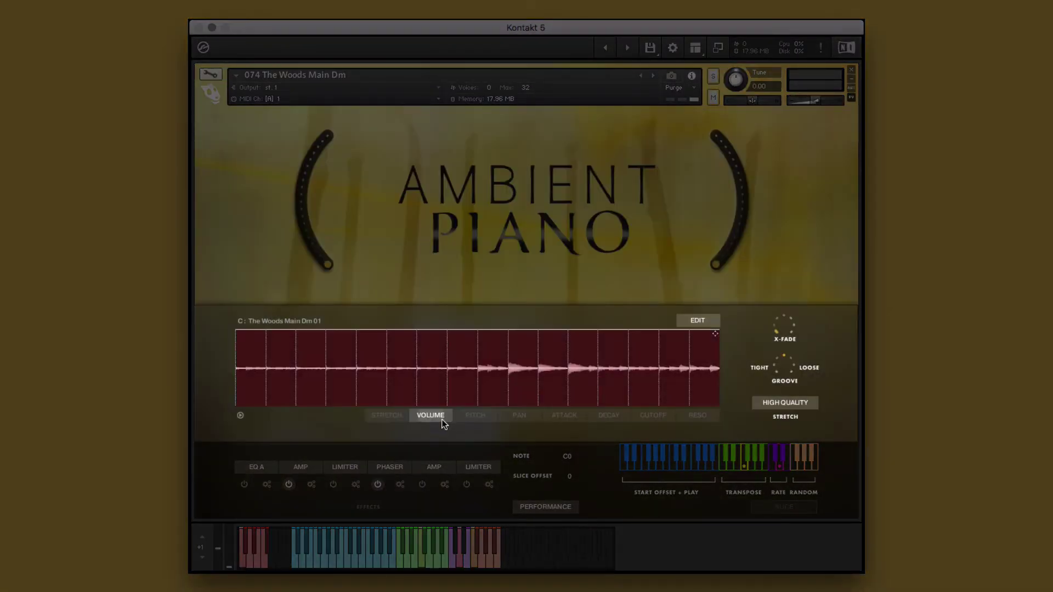
click(475, 419)
click(516, 420)
click(562, 419)
click(606, 417)
click(652, 416)
click(689, 420)
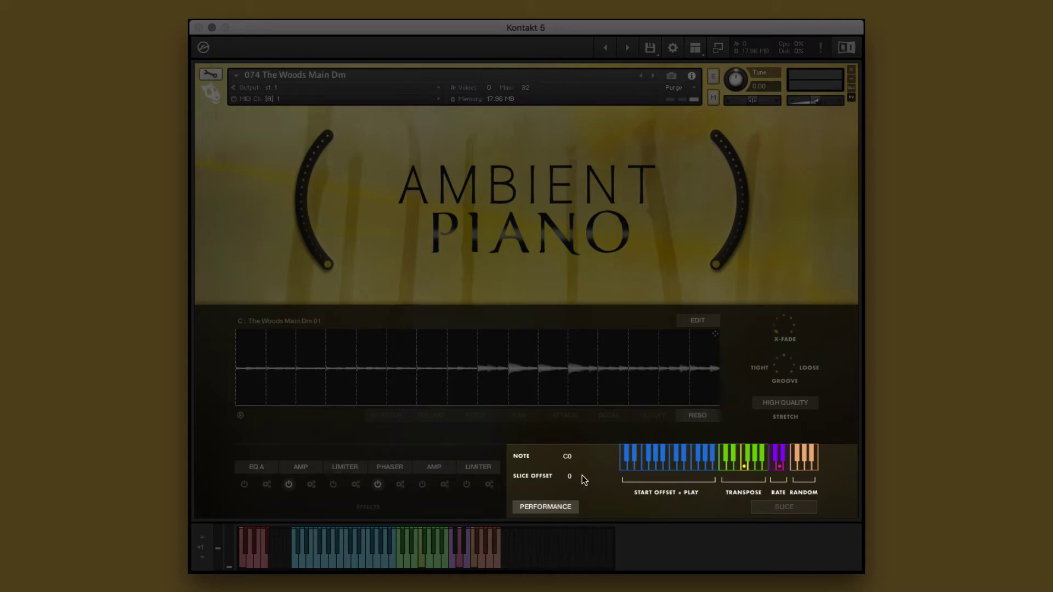
click(781, 505)
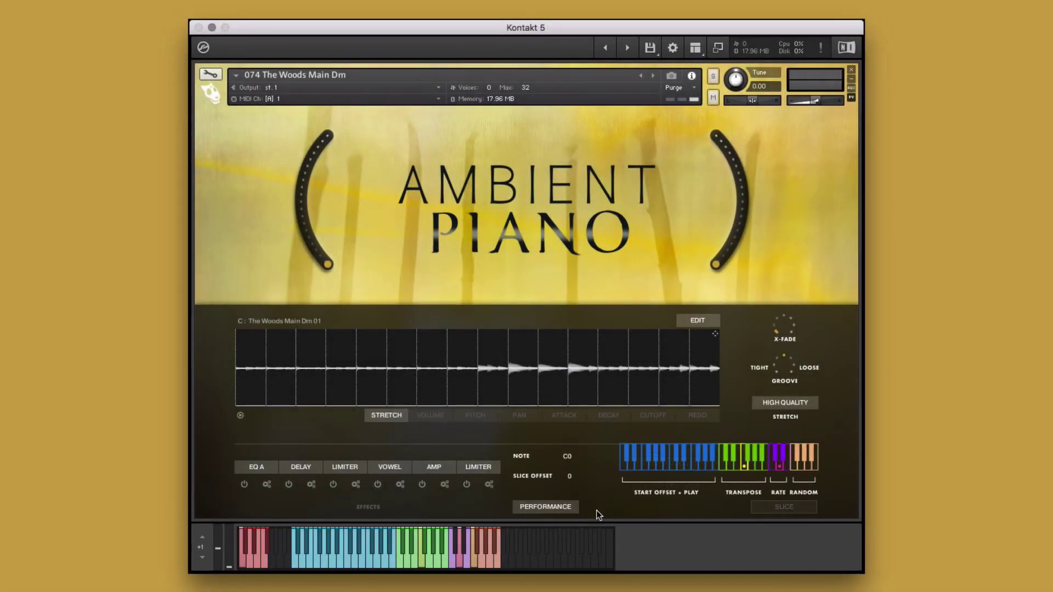
click(762, 502)
click(558, 506)
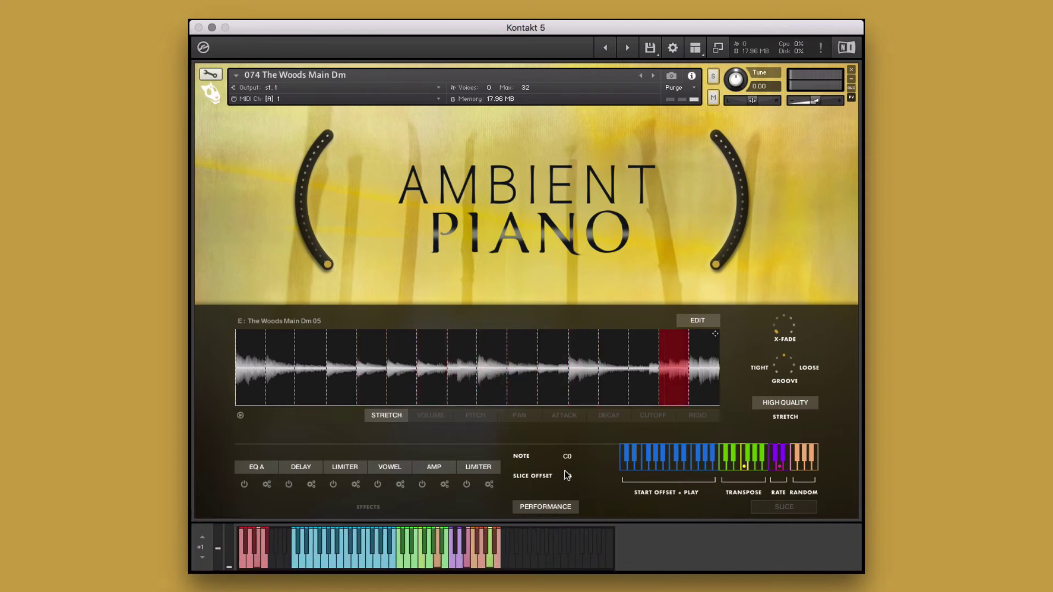
Step: Replace DELAY with AMP in slot 2 and LIMITER with AN COMP in the last slot
click(301, 467)
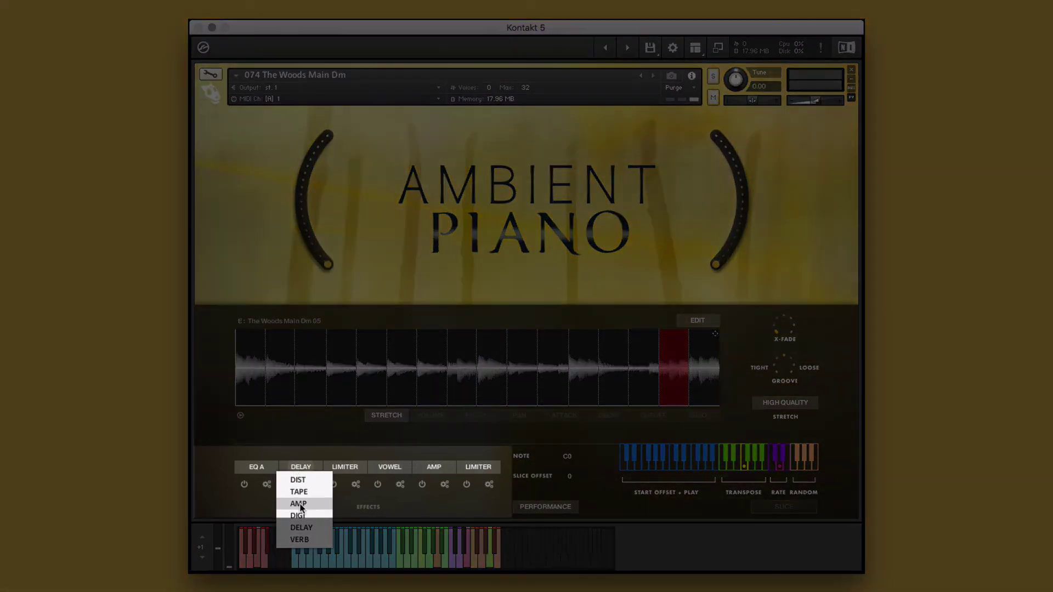
click(299, 505)
click(458, 470)
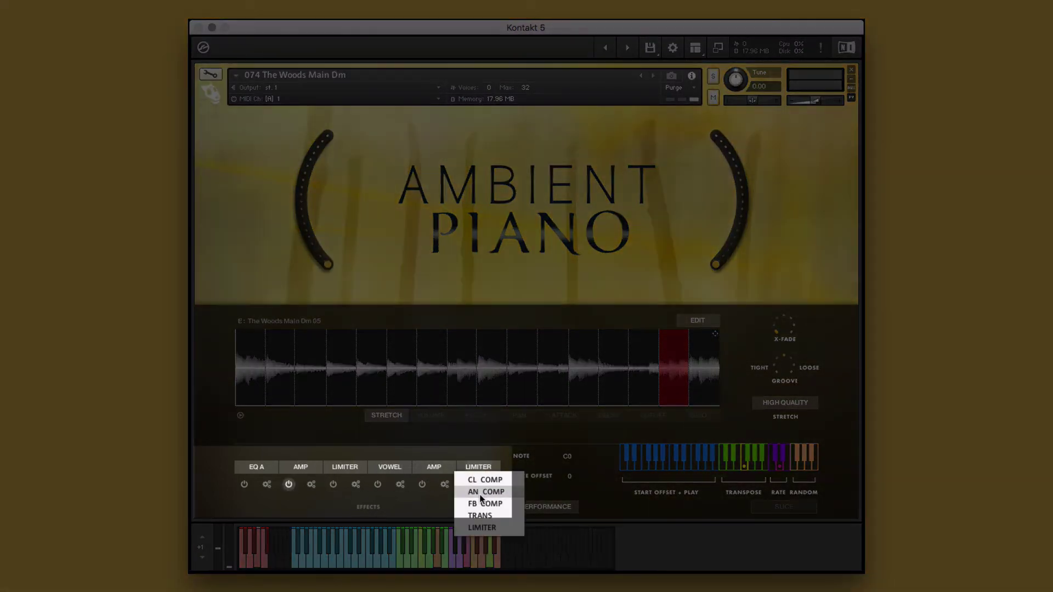
click(457, 482)
Step: On the pitch view, lower slice 7 by 1, raise slice 10 and drop slice 12 to -6
click(476, 415)
drag(431, 379, 433, 388)
mouse_move(520, 387)
mouse_down()
mouse_move(554, 353)
mouse_move(590, 390)
mouse_move(588, 403)
mouse_up()
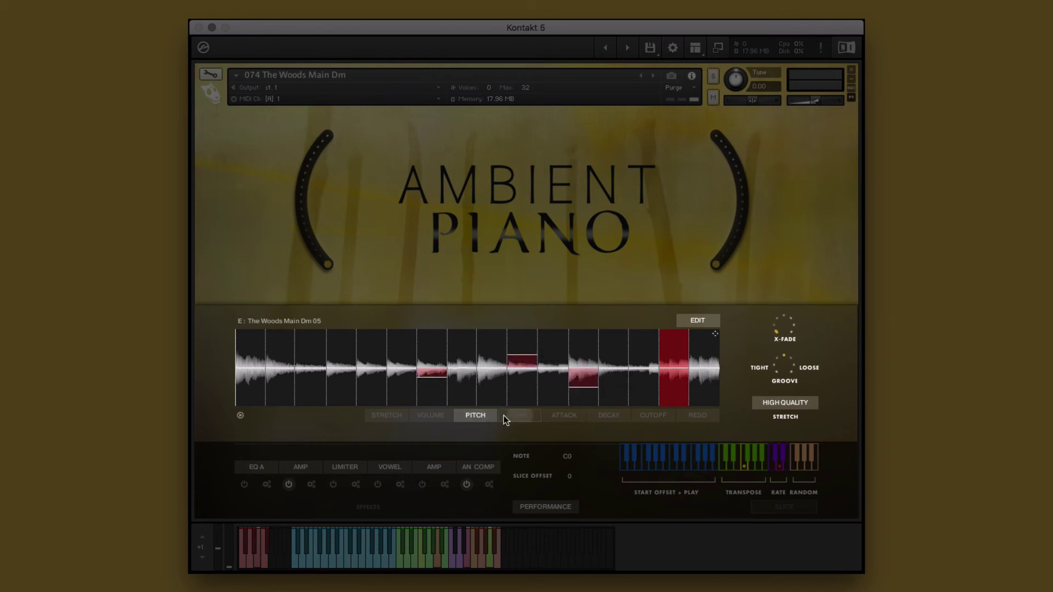
Step: Browse the per-slice pan, attack, decay and cutoff views
click(521, 416)
click(564, 415)
click(613, 415)
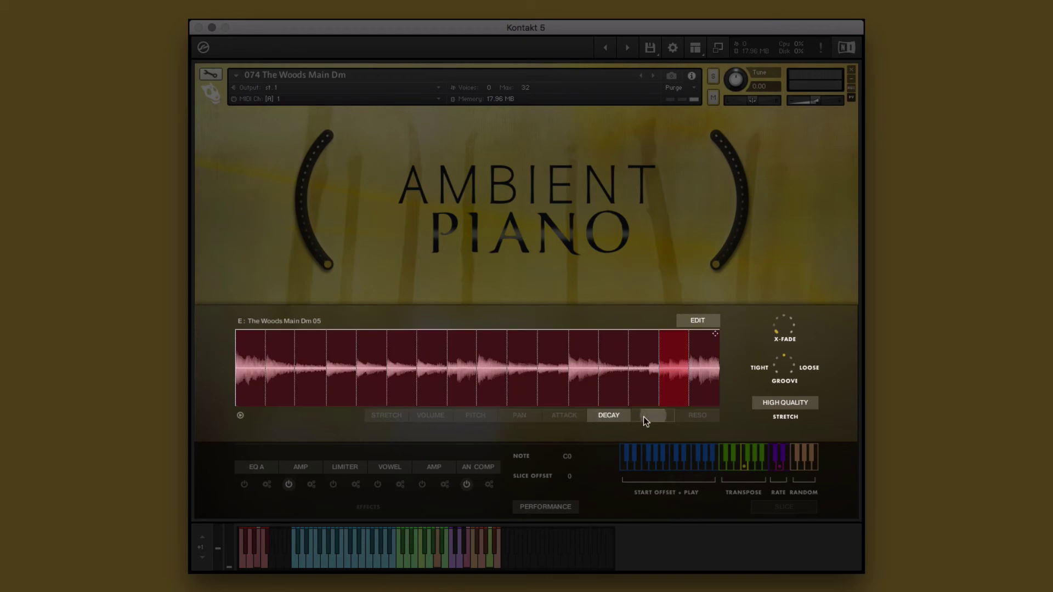
click(643, 417)
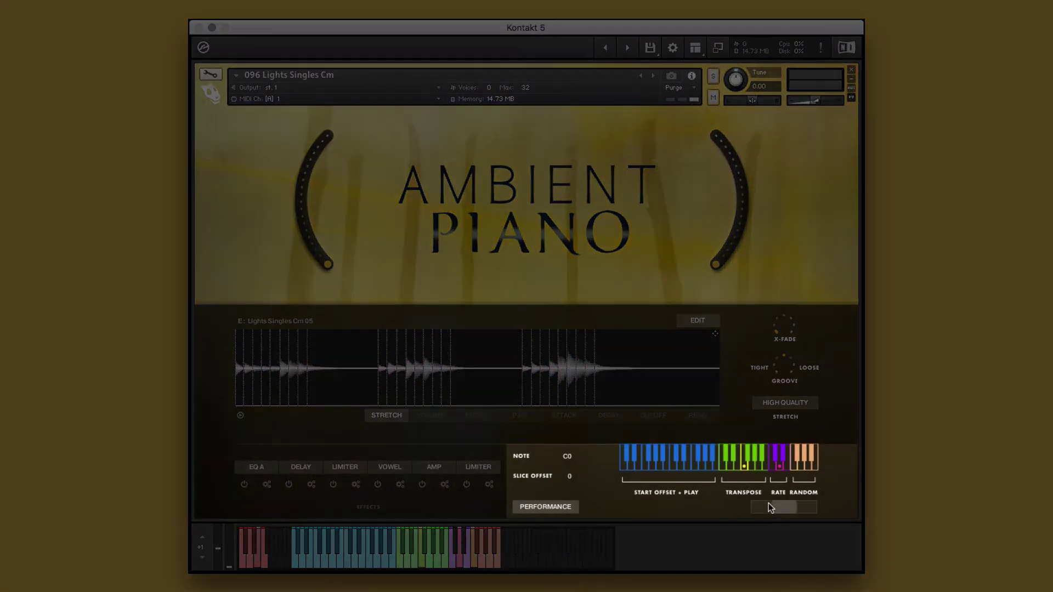
Step: Put Lights Singles Cm in slice mode with CONTINUOUS playback instead of ONE-SHOT
click(769, 507)
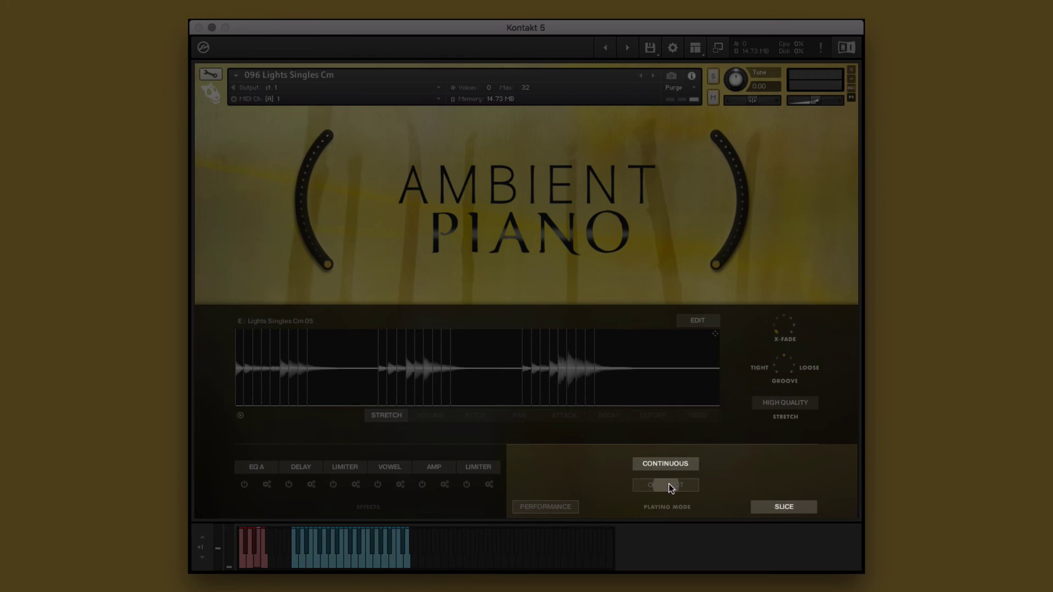
click(668, 461)
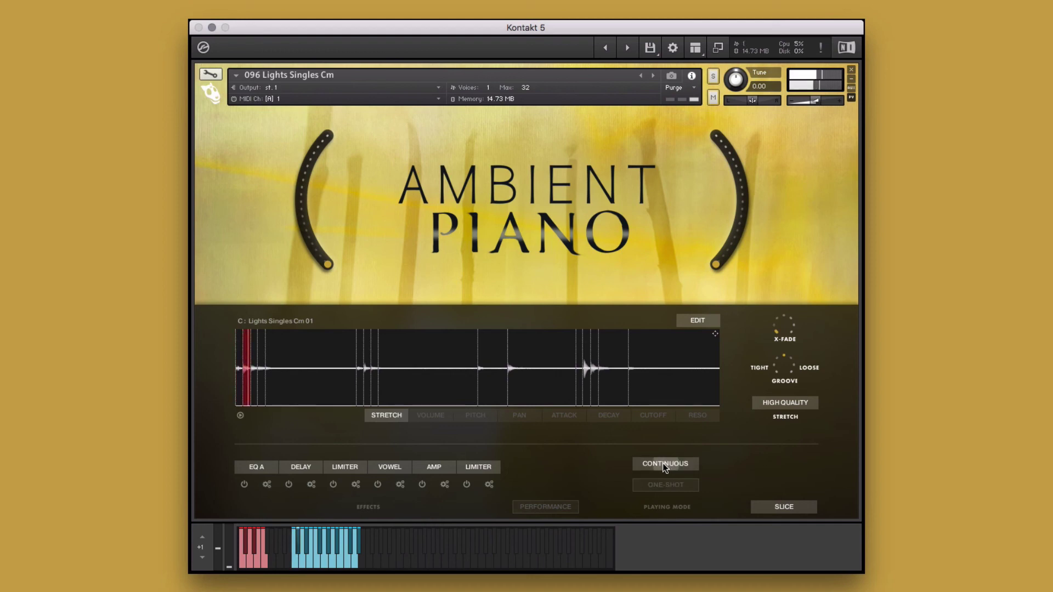
Step: Shape slice pitches with Ramp Up and another preset, then randomize all parameters
click(481, 412)
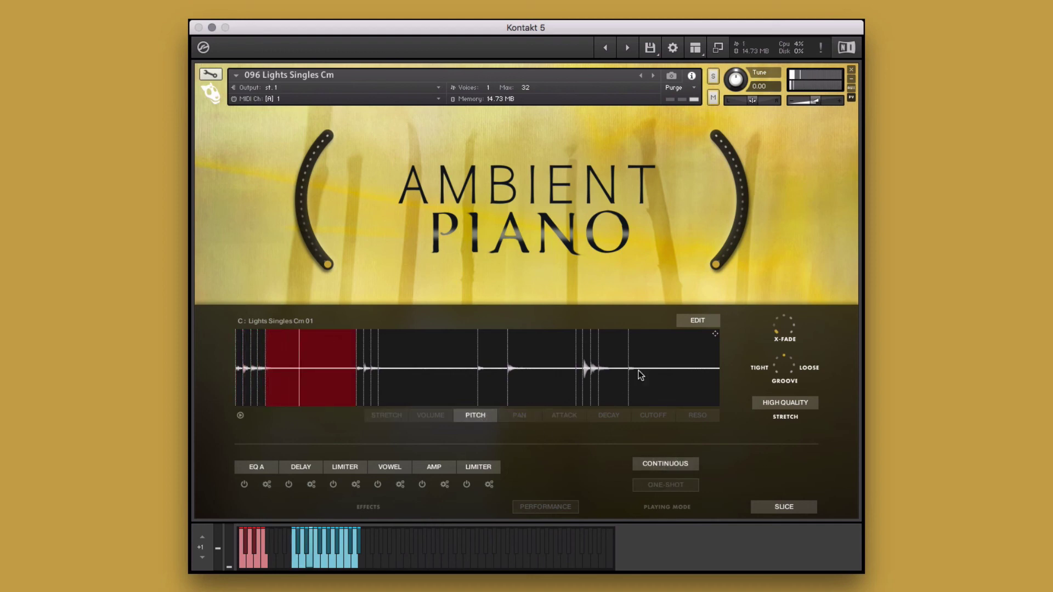
click(698, 322)
click(703, 370)
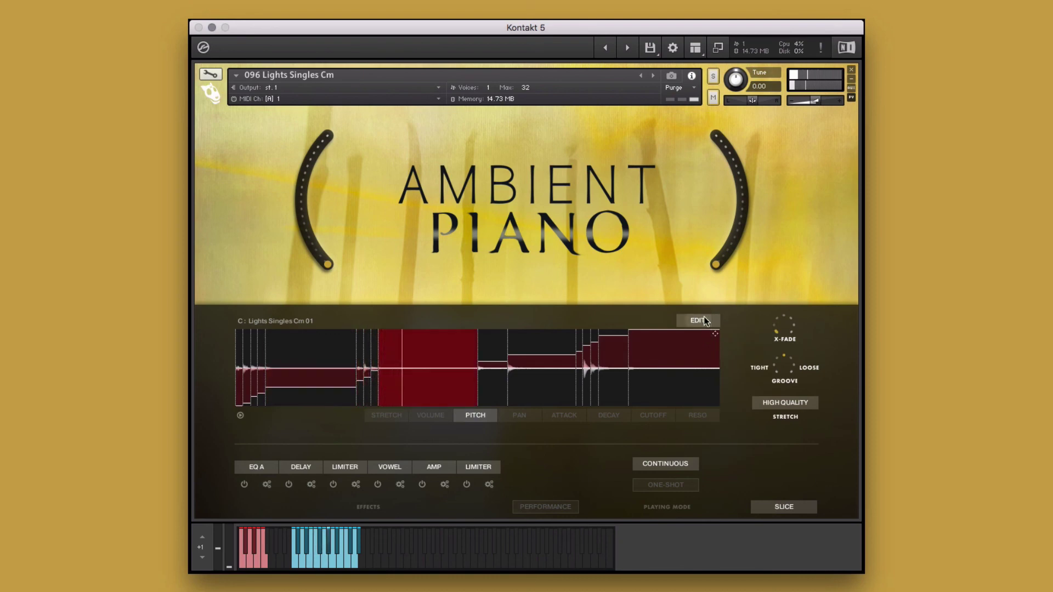
click(704, 319)
click(700, 392)
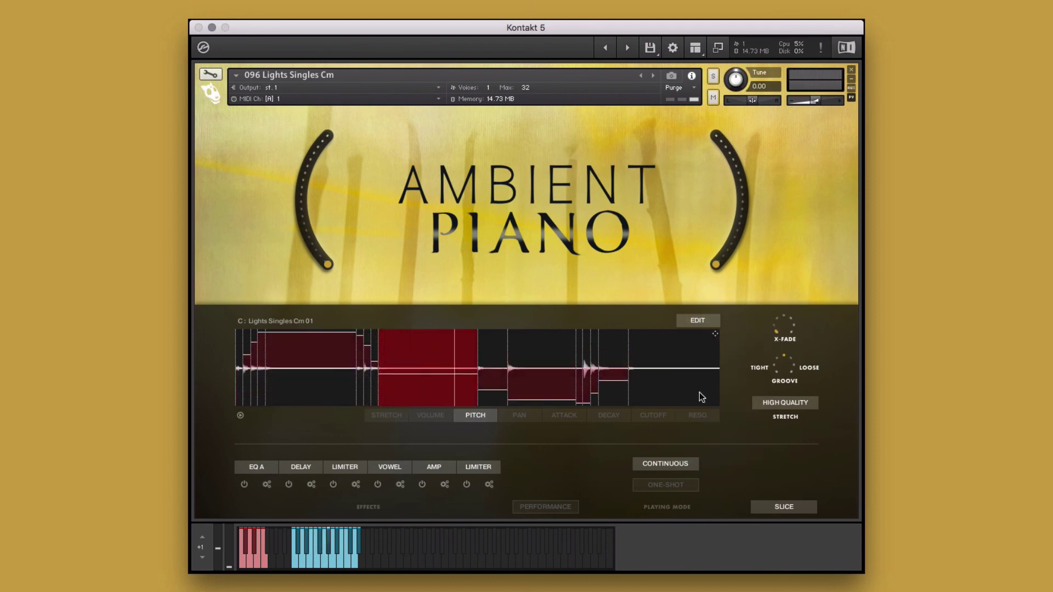
click(688, 324)
click(706, 452)
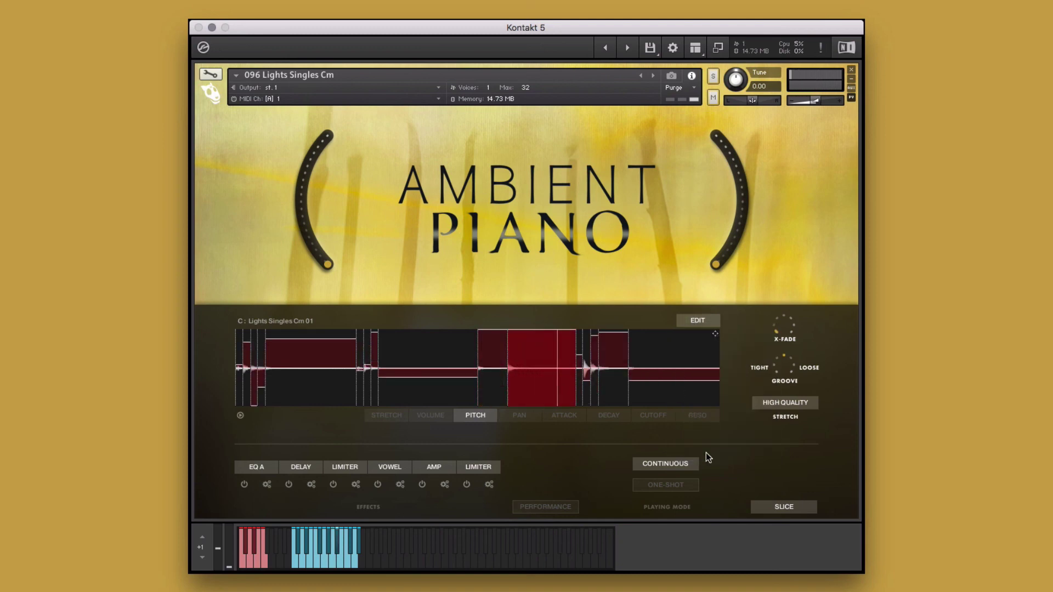